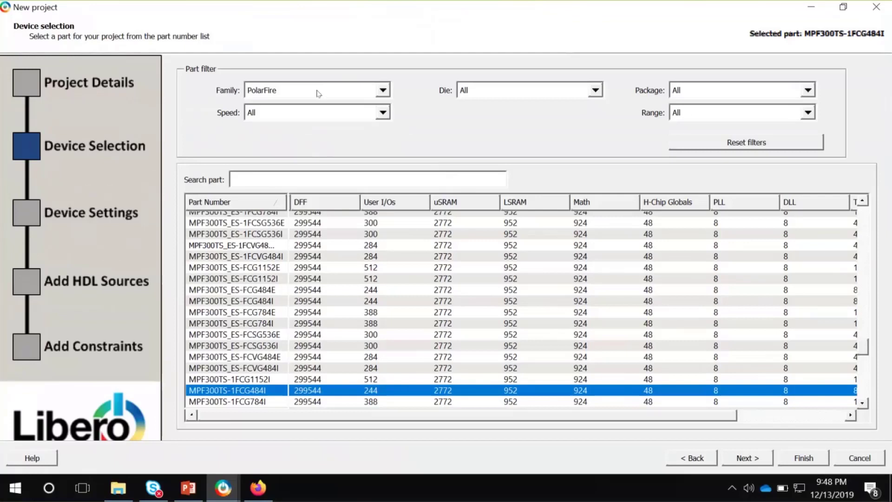
# Filter the PolarFire part list to die MPF300TS, package FCG484 and speed -1
pyautogui.click(495, 88)
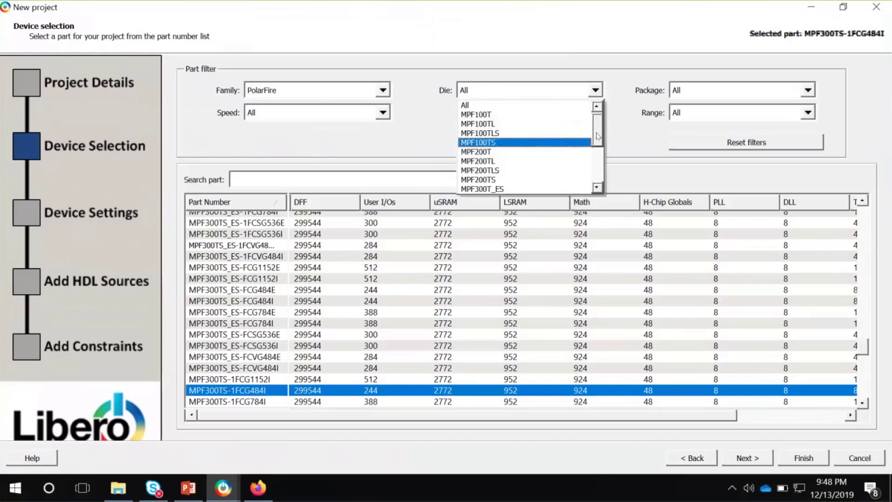
pyautogui.moveTo(598, 137); pyautogui.dragTo(597, 156)
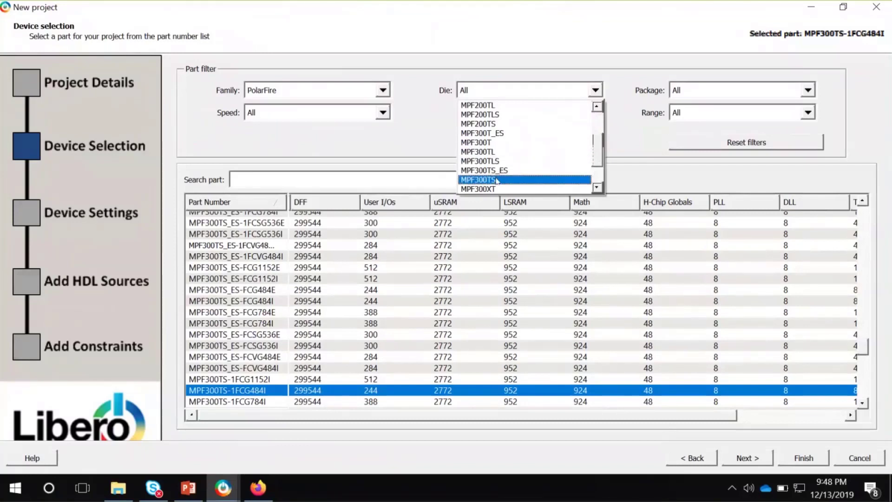
pyautogui.click(478, 179)
pyautogui.click(692, 92)
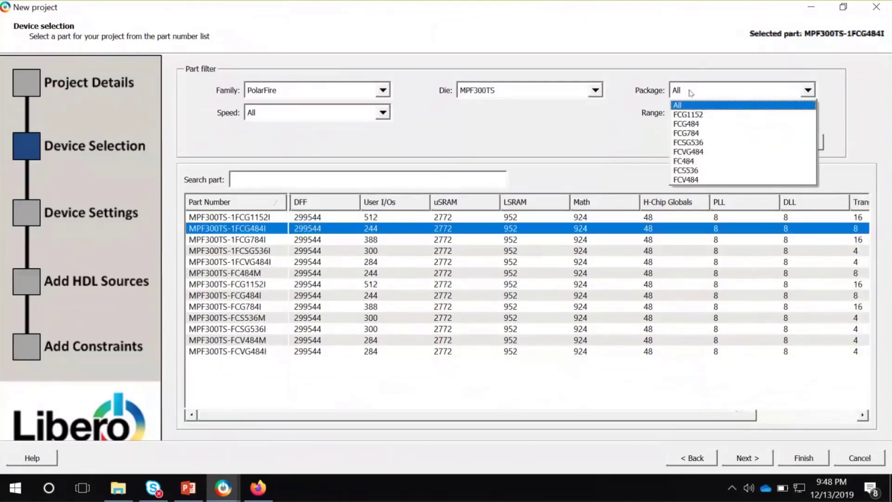
pyautogui.click(704, 124)
pyautogui.click(289, 113)
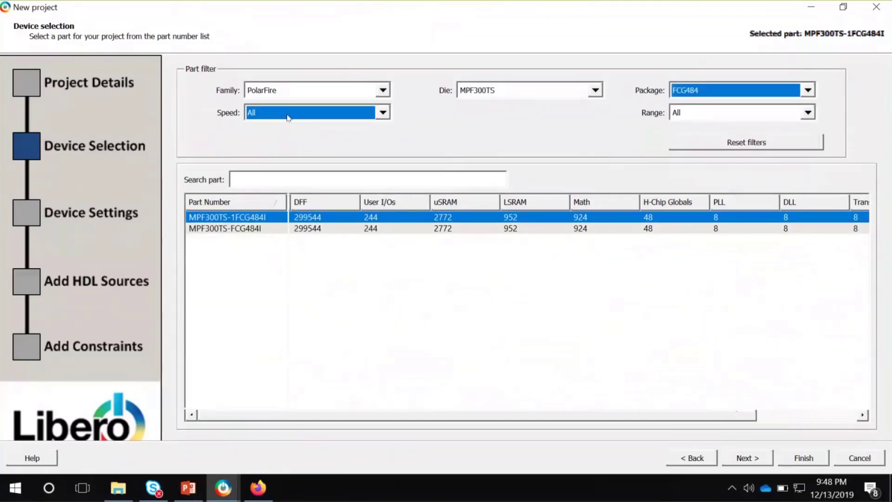
pyautogui.click(279, 137)
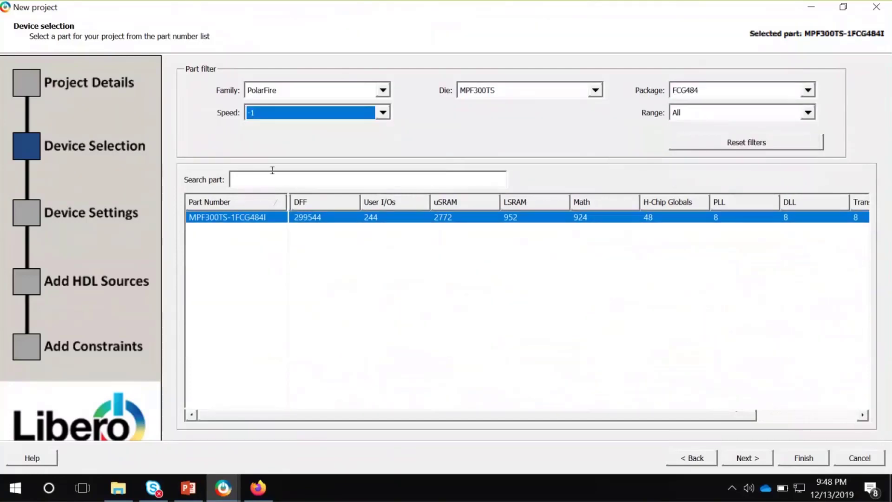
# Select part MPF300TS-1FCG484I, review its part information and continue to the device settings
pyautogui.click(249, 219)
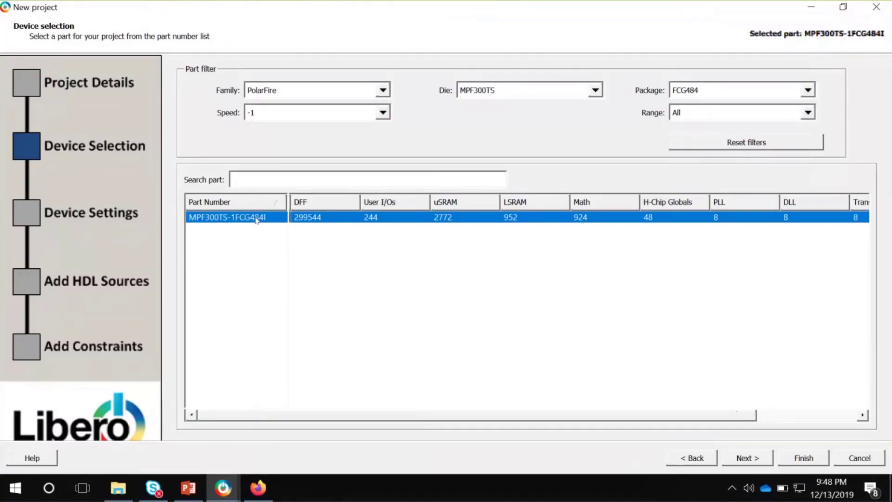
pyautogui.moveTo(256, 219)
pyautogui.click(236, 180)
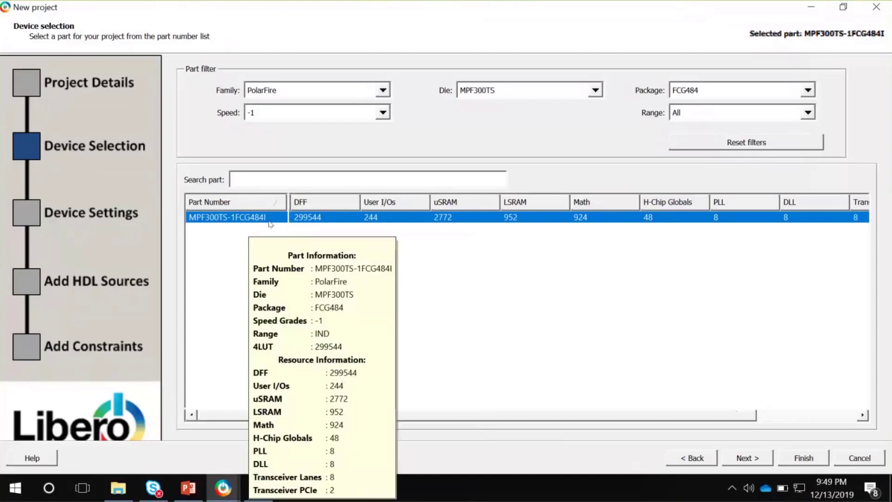
pyautogui.click(747, 458)
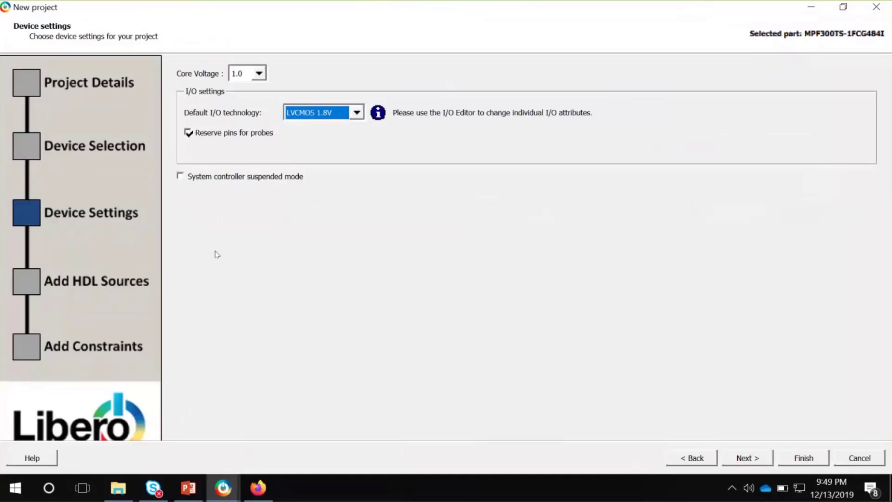
# Choose core voltage 1.0 and default I/O technology LVCMOS 1.8V, and continue to the HDL sources
pyautogui.click(243, 74)
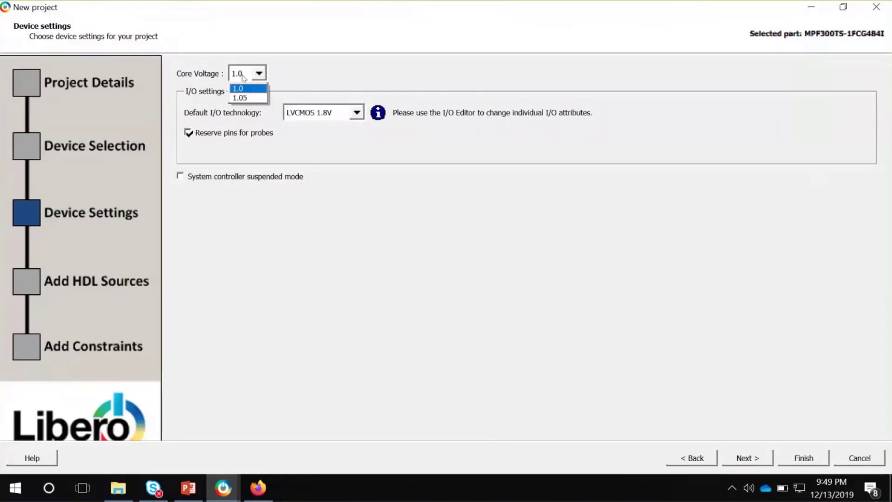
pyautogui.click(243, 77)
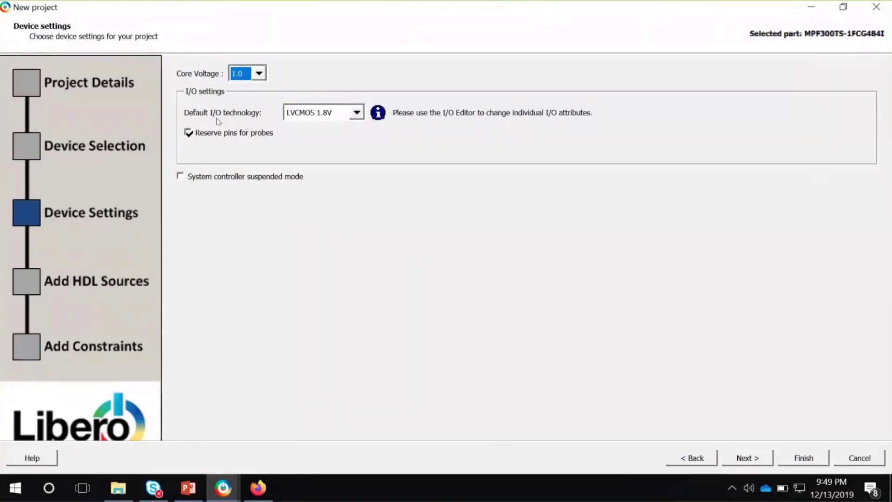
pyautogui.click(297, 114)
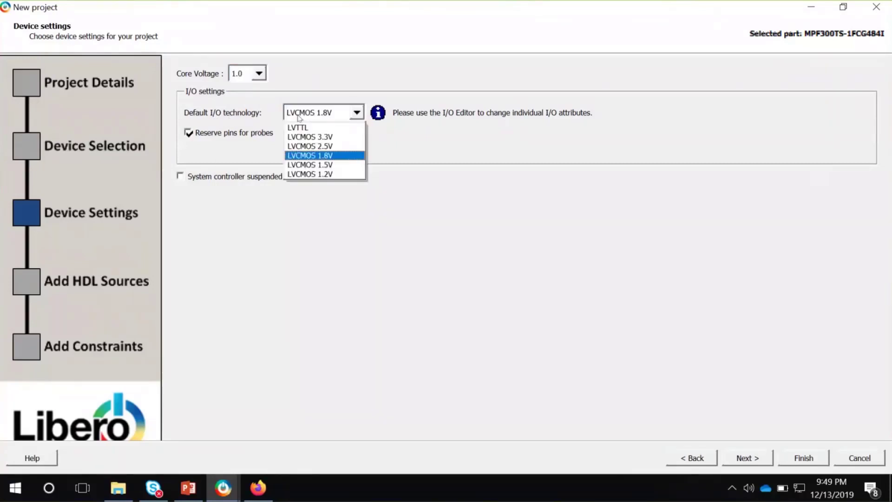
pyautogui.click(334, 156)
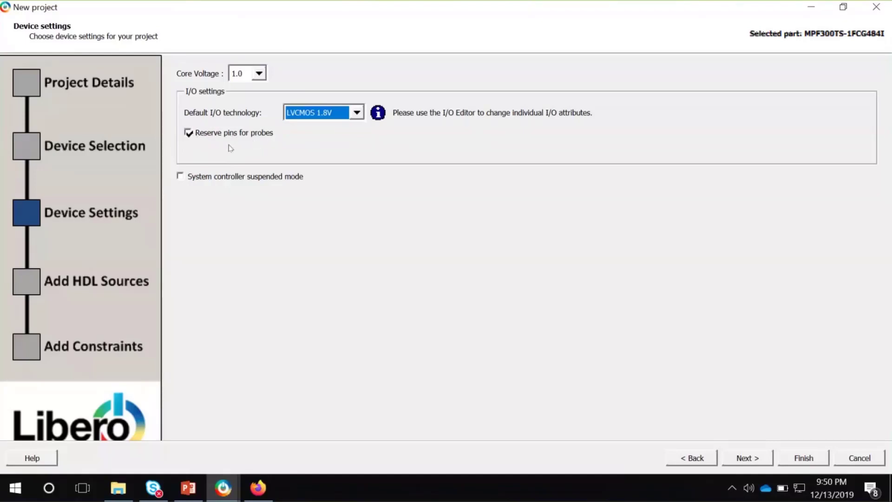
pyautogui.press('Return')
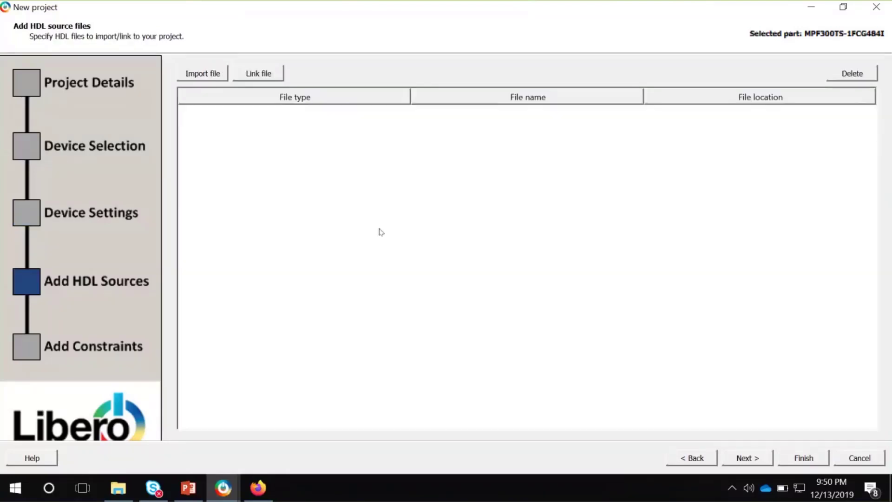
# Import the AND_HDL source file and finish creating the project without any constraint files
pyautogui.click(201, 73)
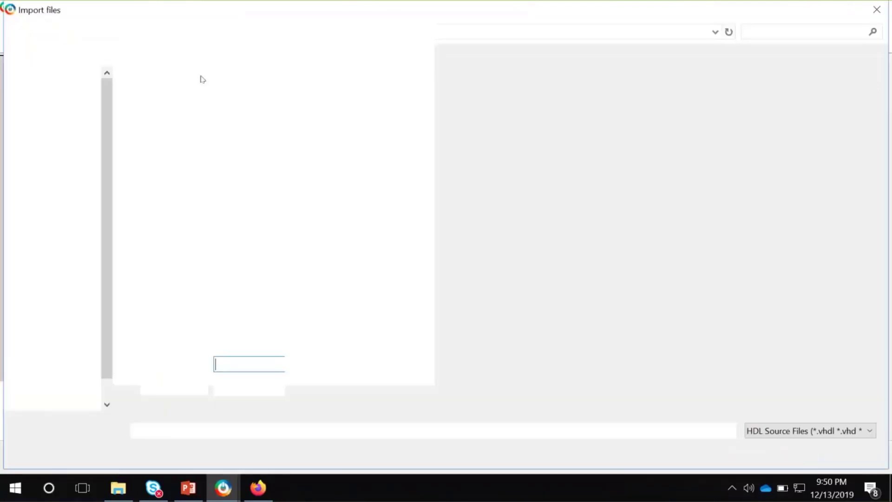
pyautogui.click(160, 98)
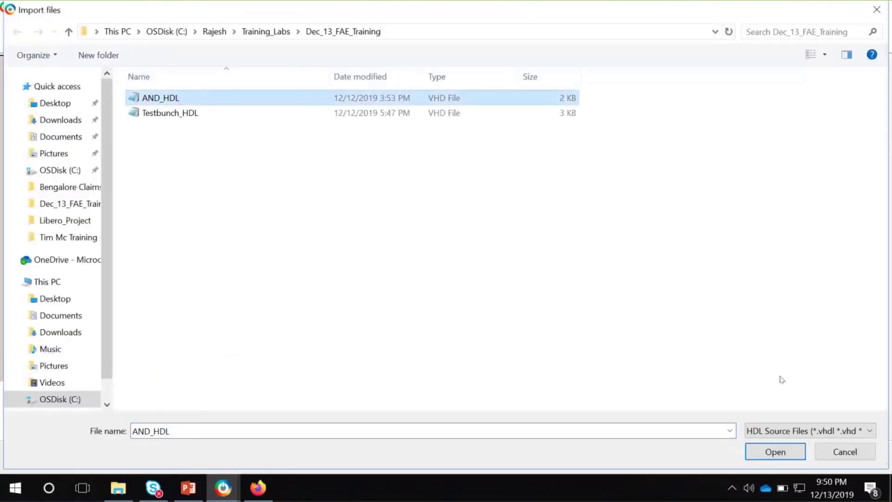
pyautogui.click(775, 452)
pyautogui.click(747, 459)
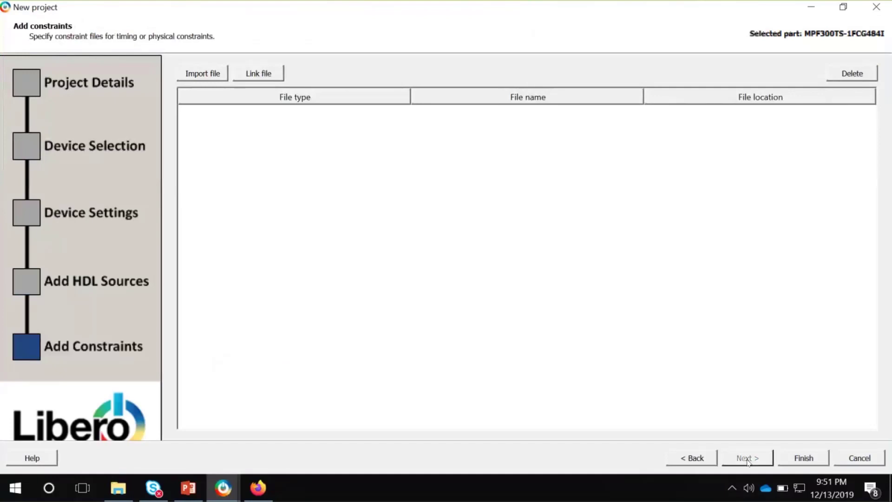
pyautogui.click(796, 459)
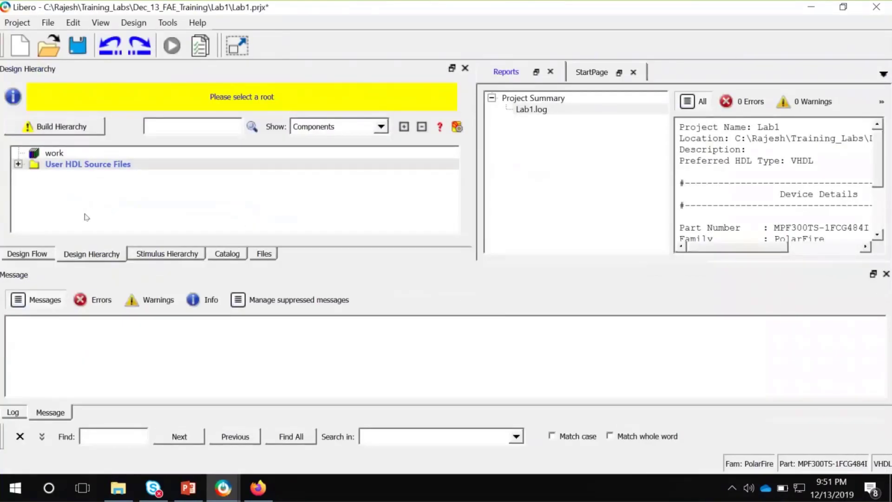
# Look over the design flow tools, and build the design hierarchy from the imported AND_HDL source
pyautogui.click(33, 255)
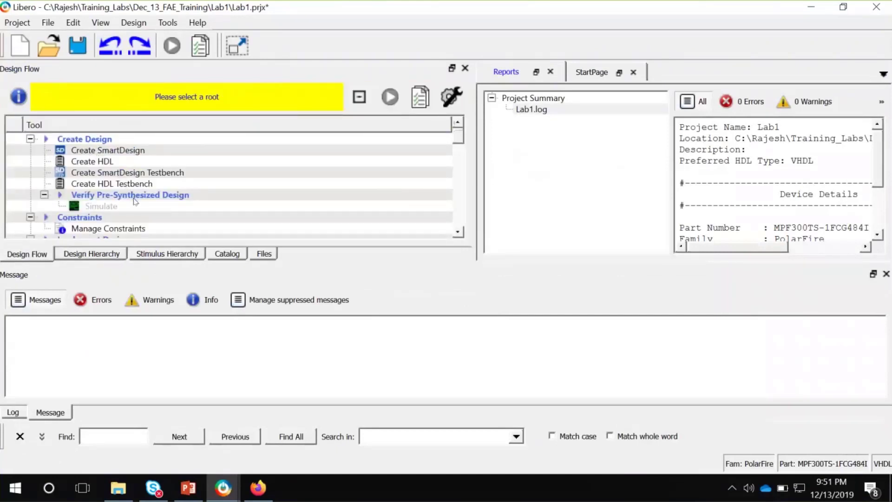
pyautogui.moveTo(459, 138); pyautogui.dragTo(448, 172)
pyautogui.click(85, 254)
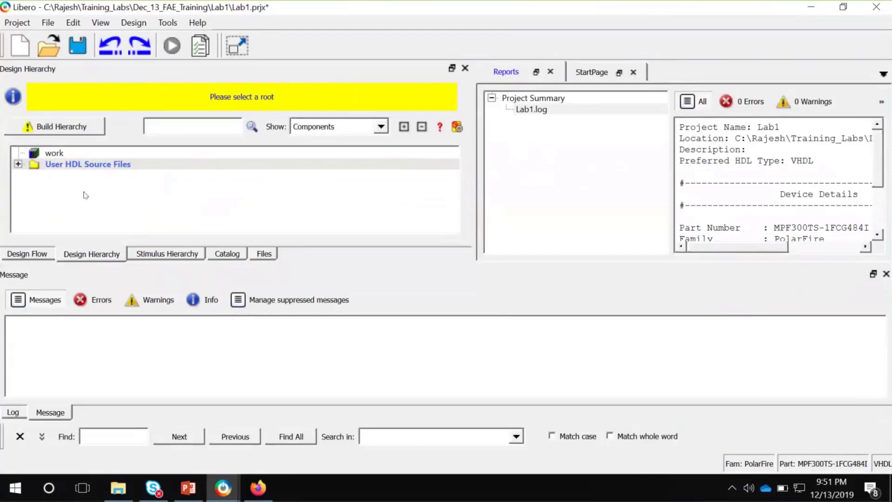
pyautogui.click(62, 129)
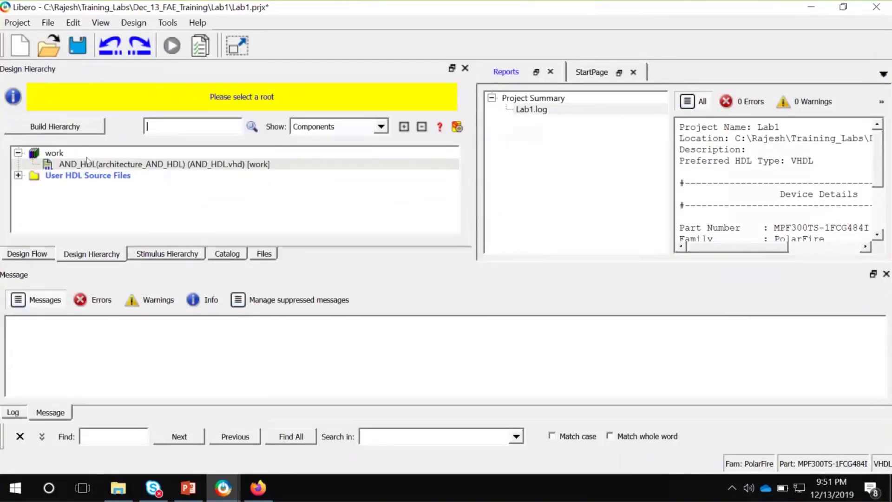
pyautogui.click(62, 130)
pyautogui.click(95, 166)
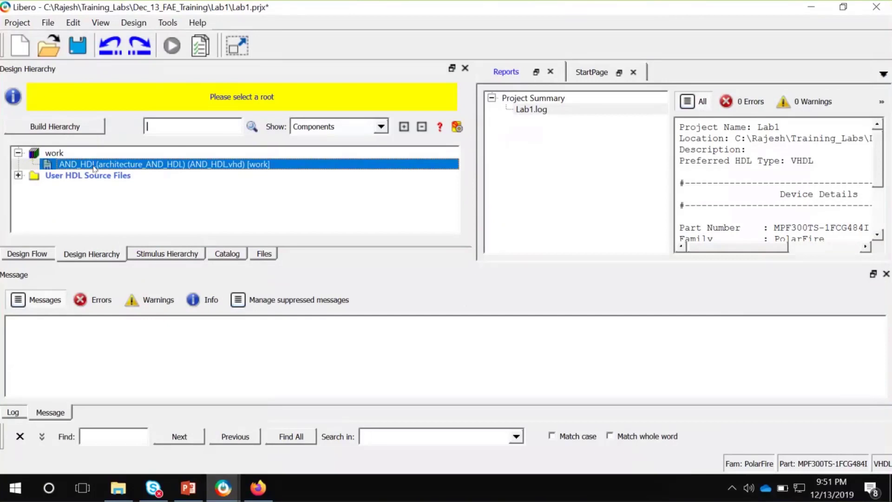
# Examine the stimulus hierarchy and the catalog of IP cores, including the cores in the DSP category
pyautogui.click(157, 255)
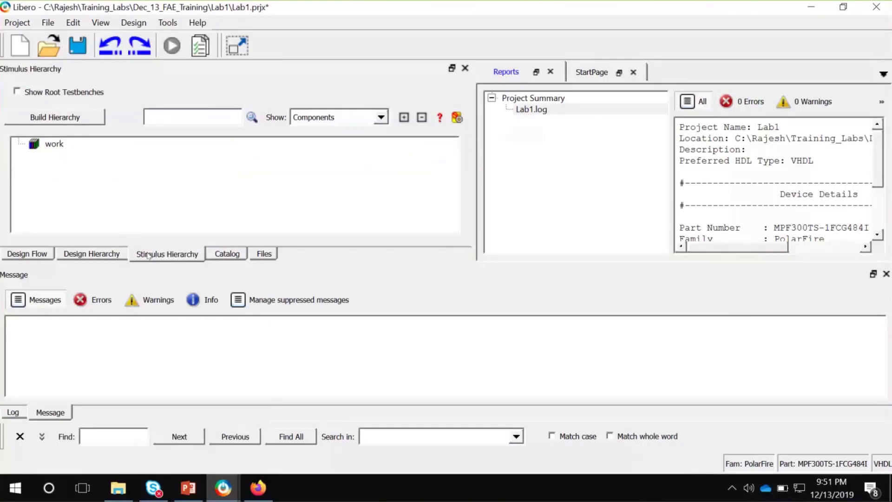
pyautogui.click(226, 254)
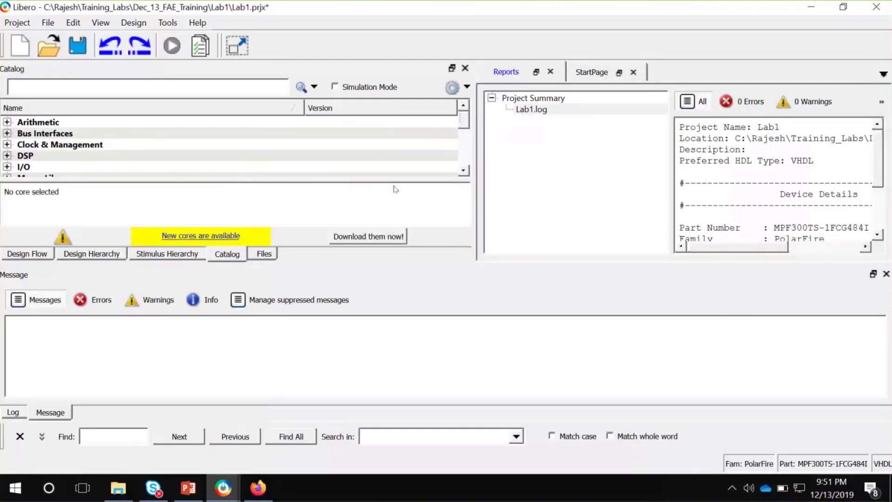
pyautogui.click(463, 170)
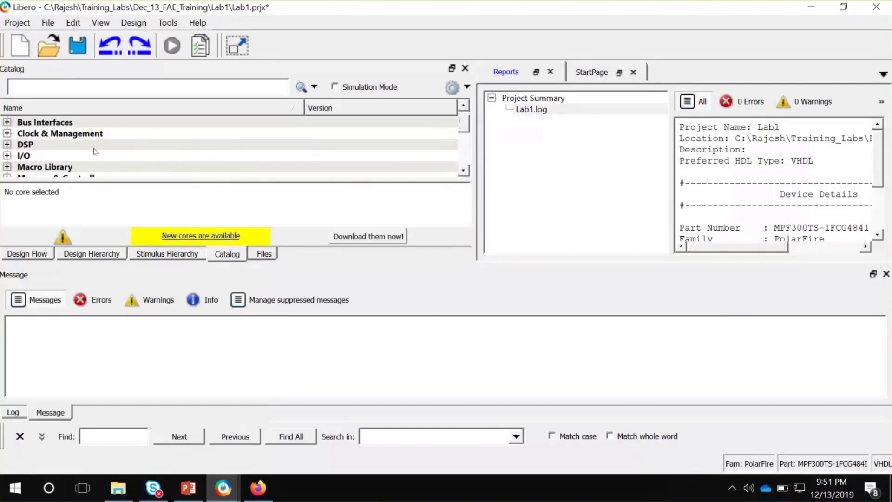
pyautogui.click(7, 144)
pyautogui.scroll(-3, 464, 172)
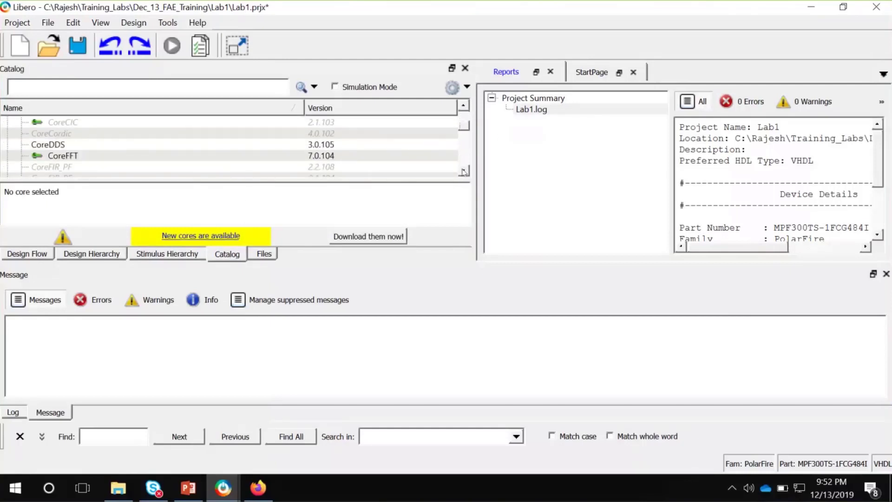
pyautogui.click(464, 172)
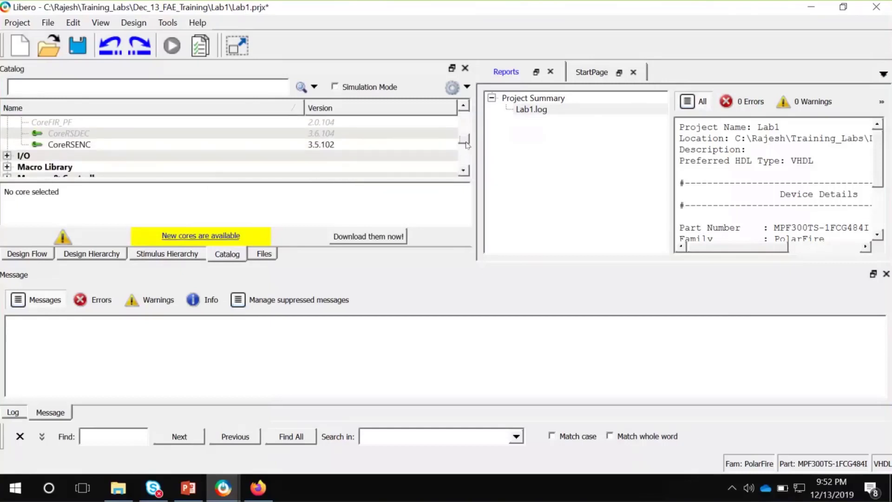
pyautogui.moveTo(466, 140); pyautogui.dragTo(464, 116)
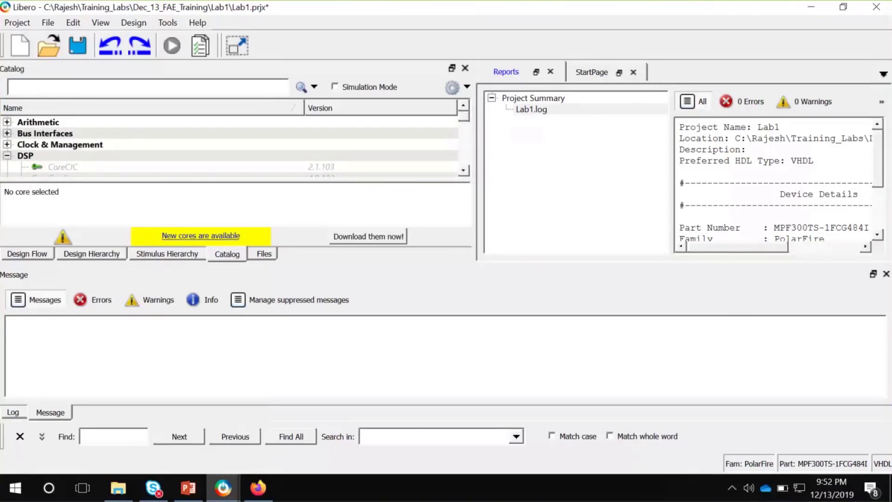
pyautogui.click(8, 156)
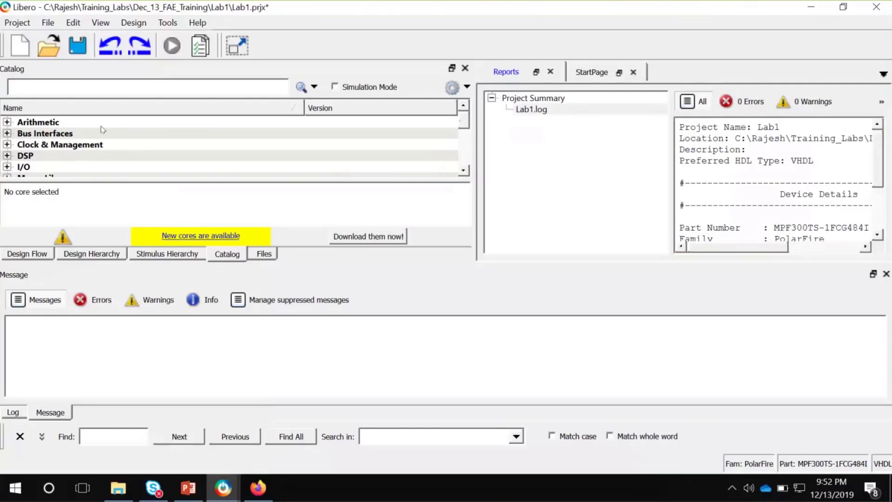
# Set the AND_HDL module as the root of the design hierarchy
pyautogui.click(76, 256)
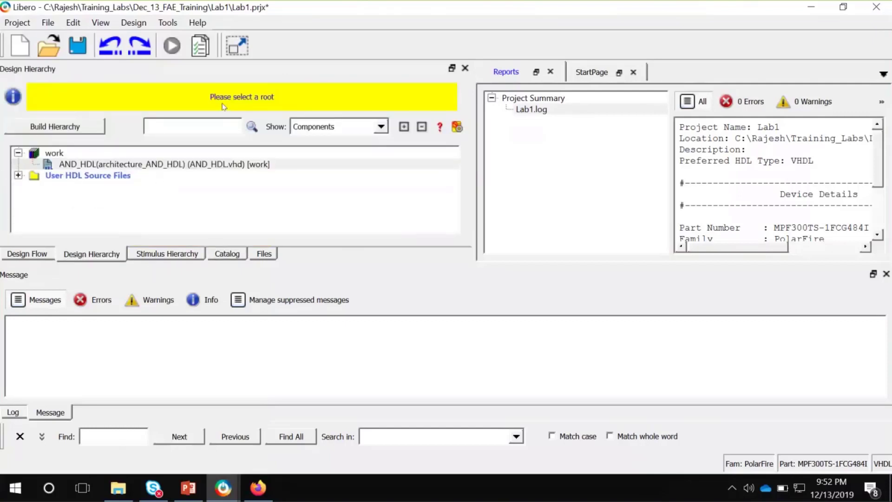
pyautogui.click(182, 166)
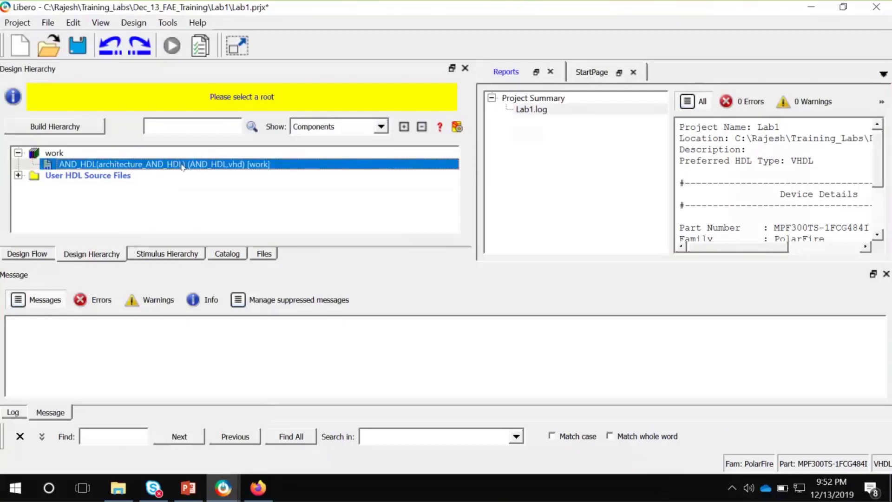
pyautogui.rightClick(182, 167)
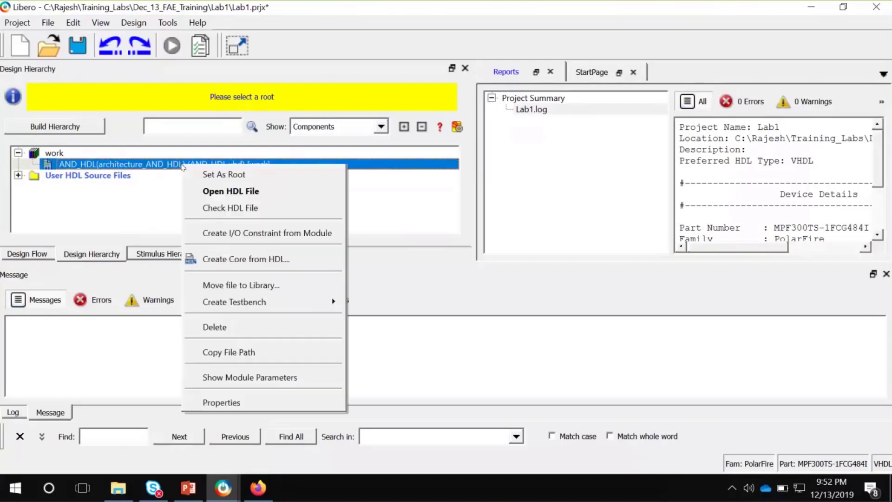
pyautogui.click(246, 176)
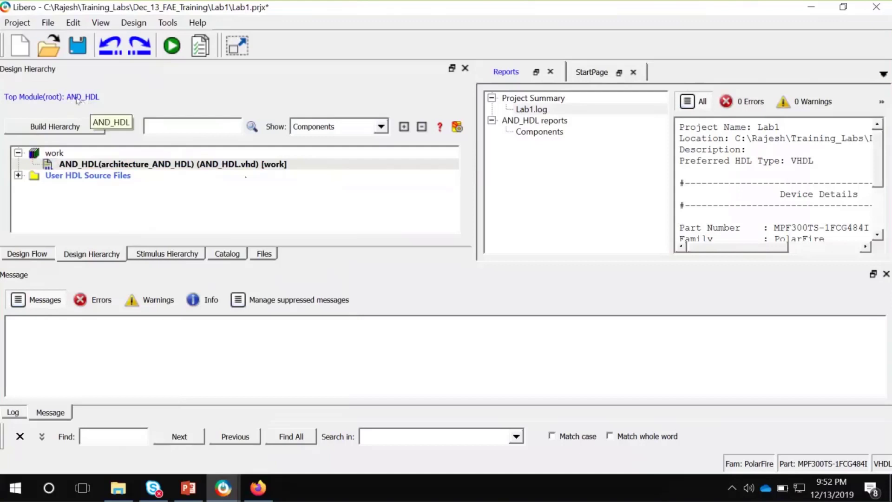
# Create an HDL core from the AND_HDL module, without removing parameters or adding bus interfaces
pyautogui.click(222, 168)
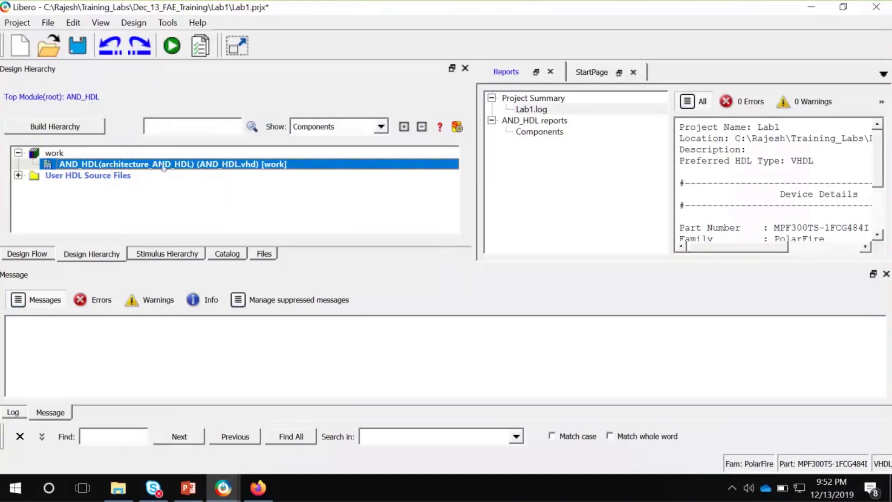
pyautogui.moveTo(172, 168)
pyautogui.rightClick(171, 167)
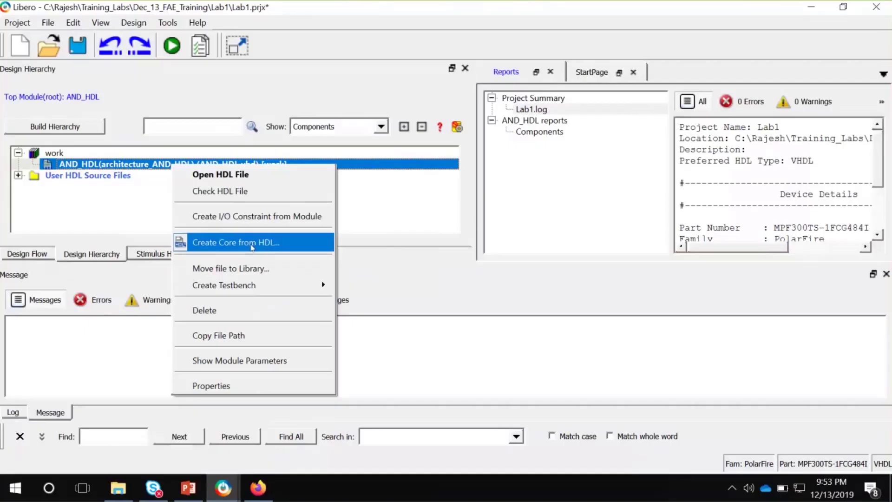
pyautogui.click(268, 244)
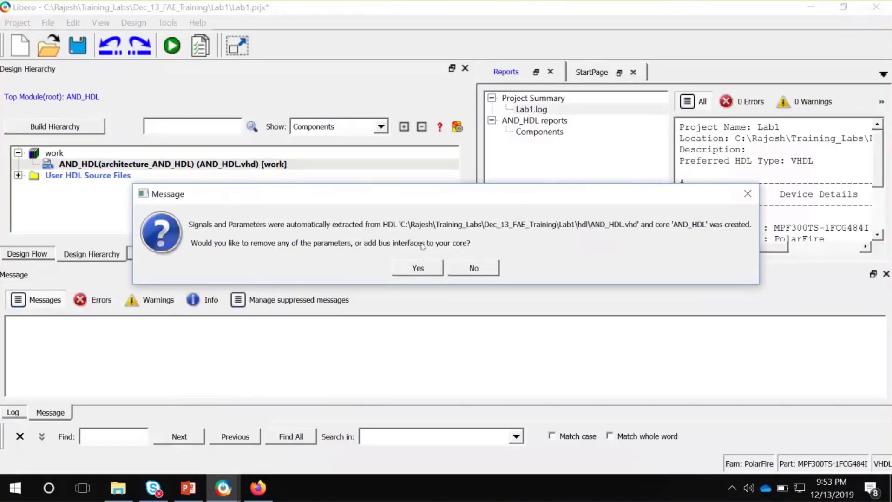
pyautogui.click(483, 268)
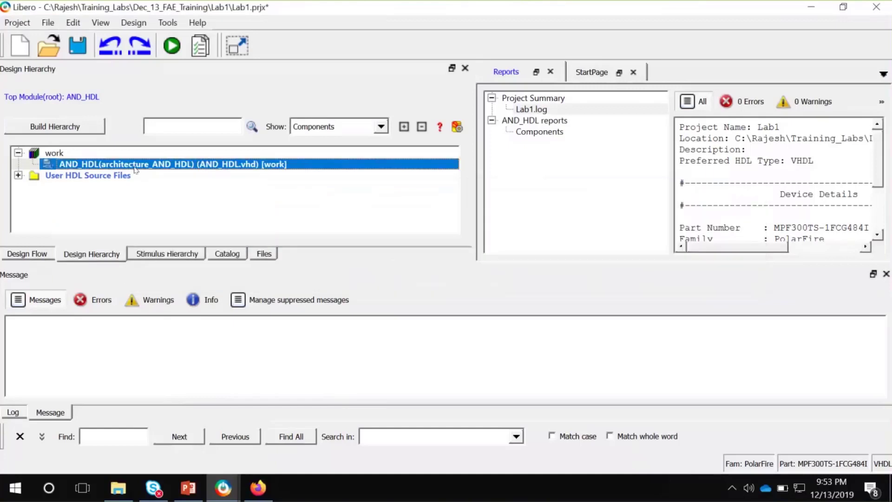
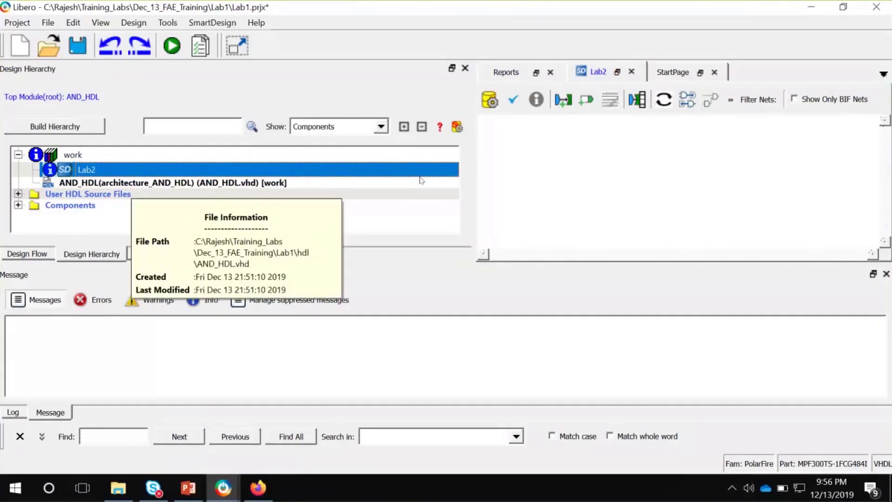
# Place the AND_HDL core on the Lab2 canvas, and add the AND2 macro found by searching the catalog for AND
pyautogui.click(173, 184)
pyautogui.moveTo(493, 149); pyautogui.dragTo(619, 150)
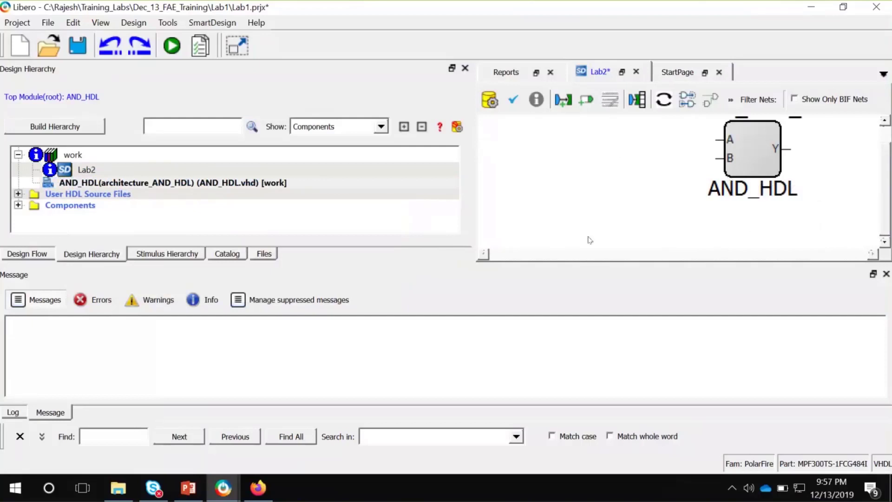
pyautogui.click(223, 257)
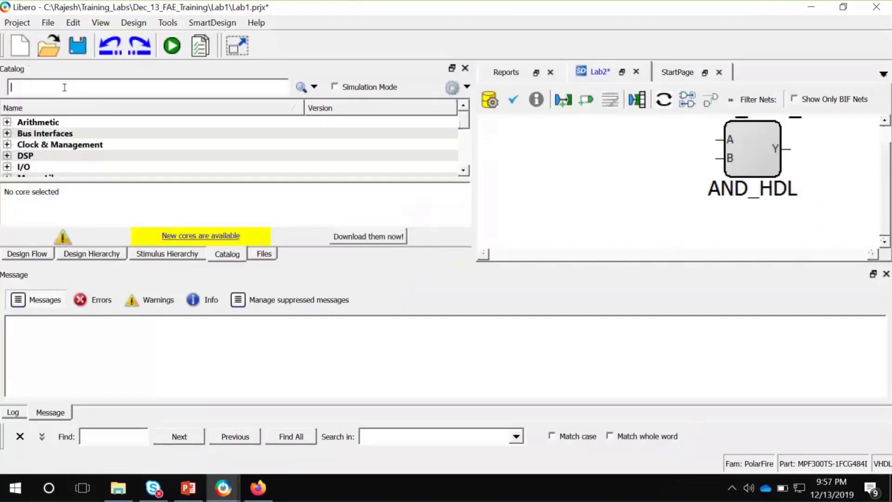
pyautogui.write('AND')
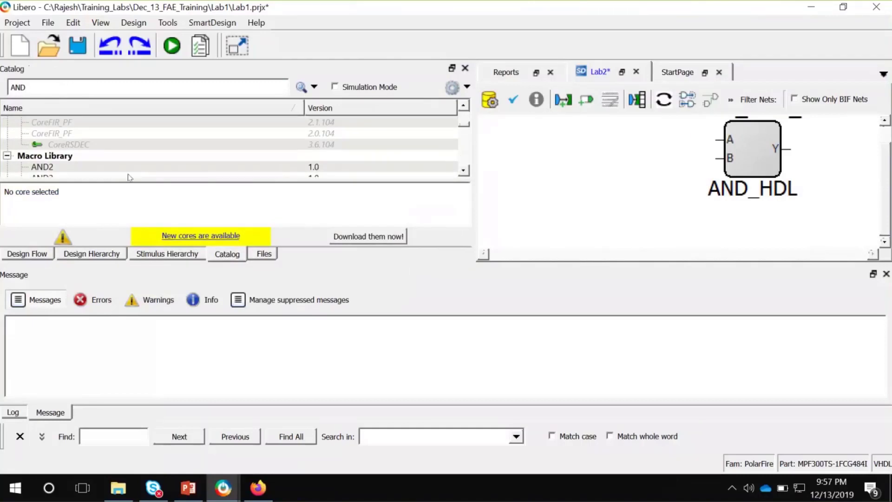
pyautogui.click(50, 168)
pyautogui.moveTo(50, 169); pyautogui.dragTo(595, 215)
# Promote all pins of the AND_HDL and AND2 instances to the top level of Lab2
pyautogui.moveTo(660, 129); pyautogui.dragTo(840, 242)
pyautogui.click(814, 189)
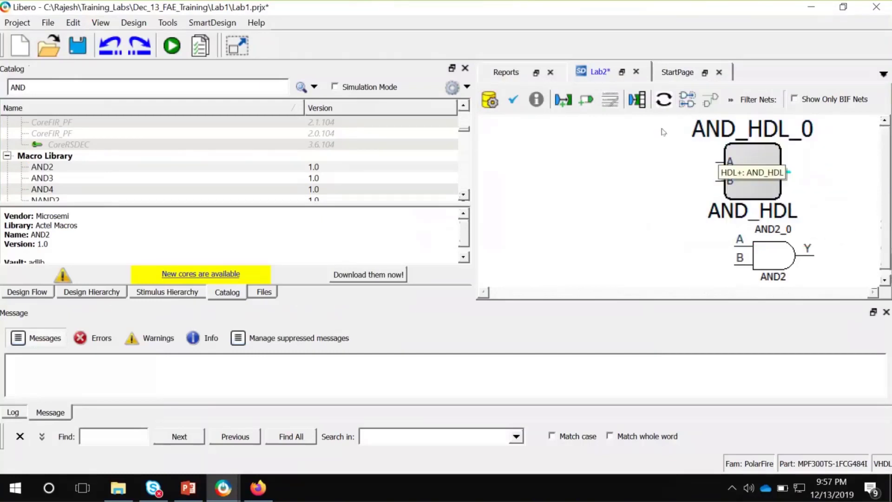
pyautogui.moveTo(661, 128); pyautogui.dragTo(855, 279)
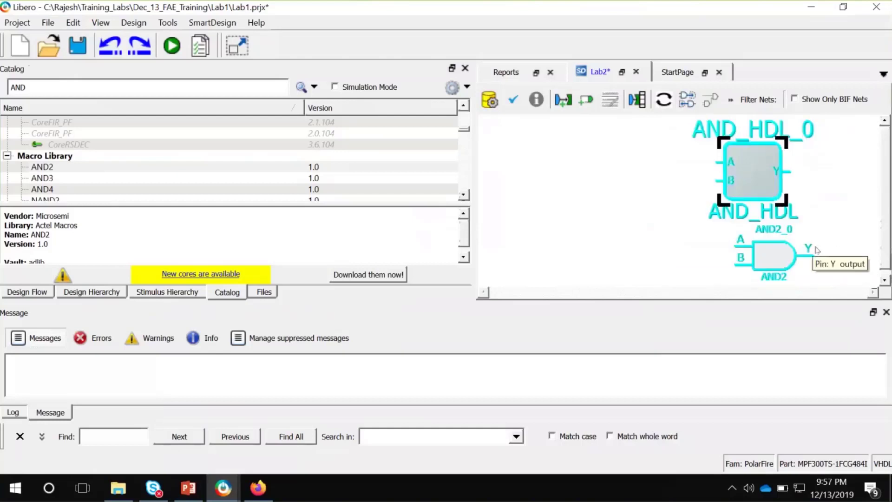
pyautogui.rightClick(788, 174)
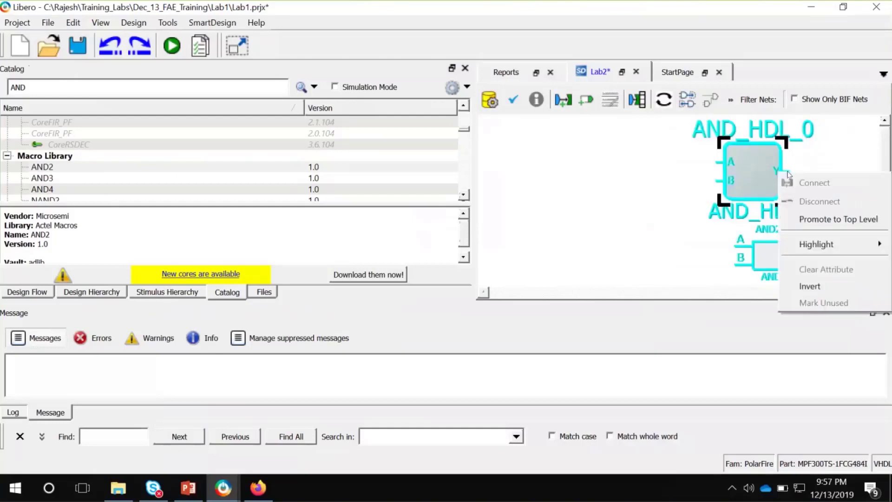
pyautogui.click(816, 219)
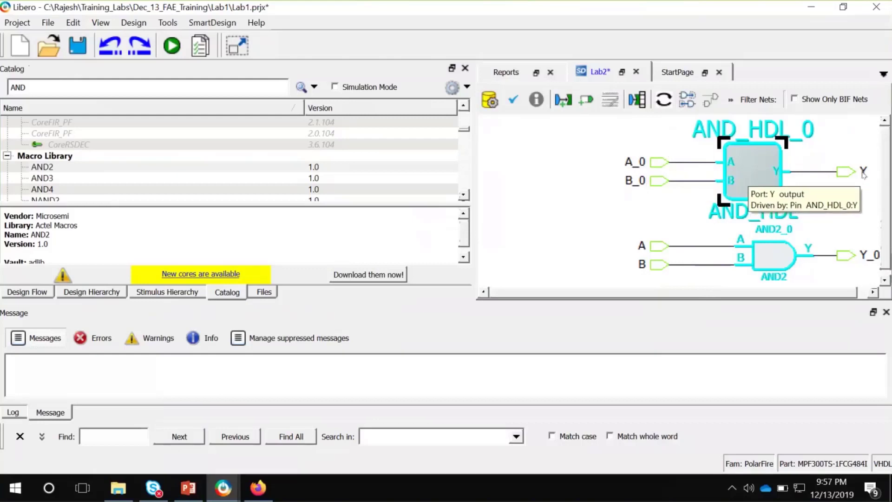
# Rename the AND_HDL instance's input ports A_0 to C and B_0 to D
pyautogui.click(635, 163)
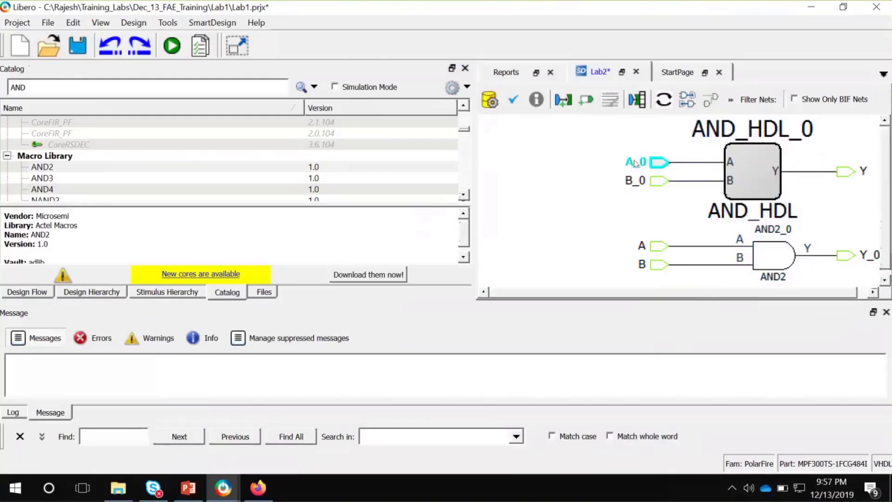
pyautogui.rightClick(634, 162)
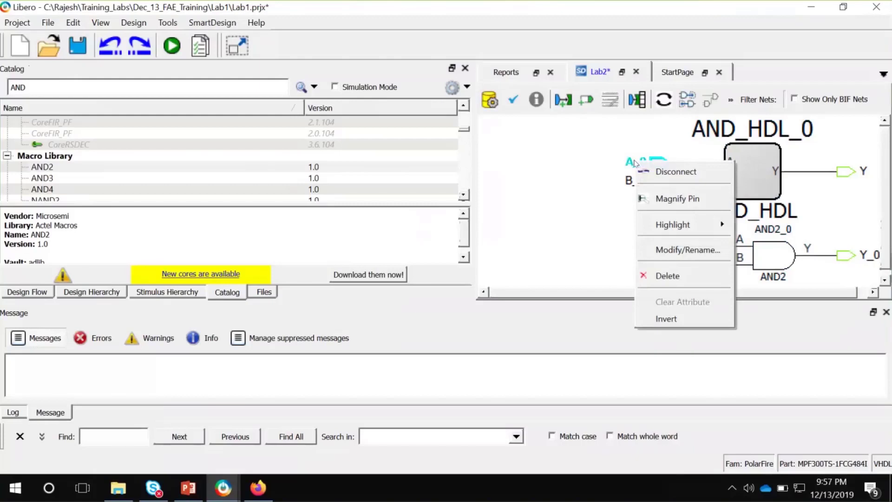
pyautogui.click(685, 251)
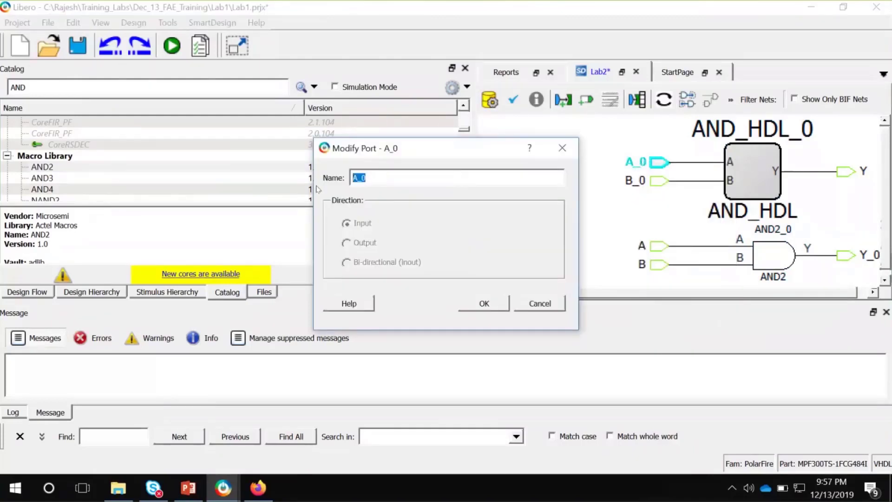
pyautogui.write('C')
pyautogui.click(487, 303)
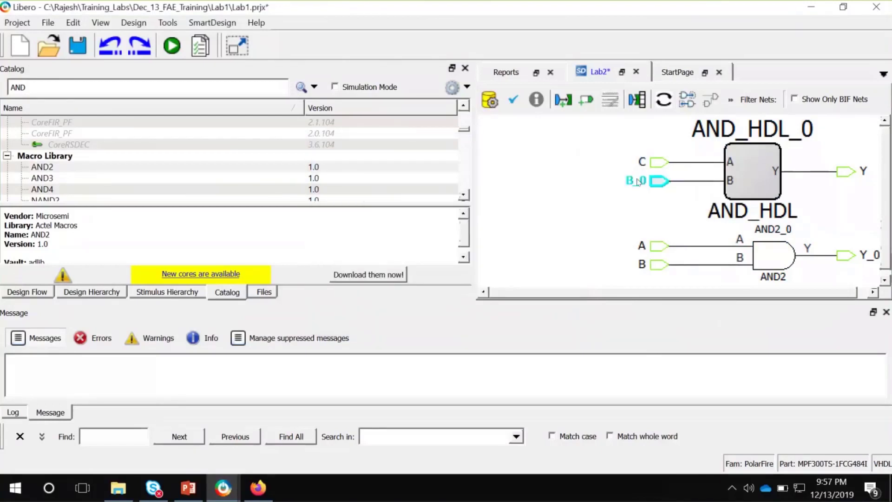
pyautogui.rightClick(655, 180)
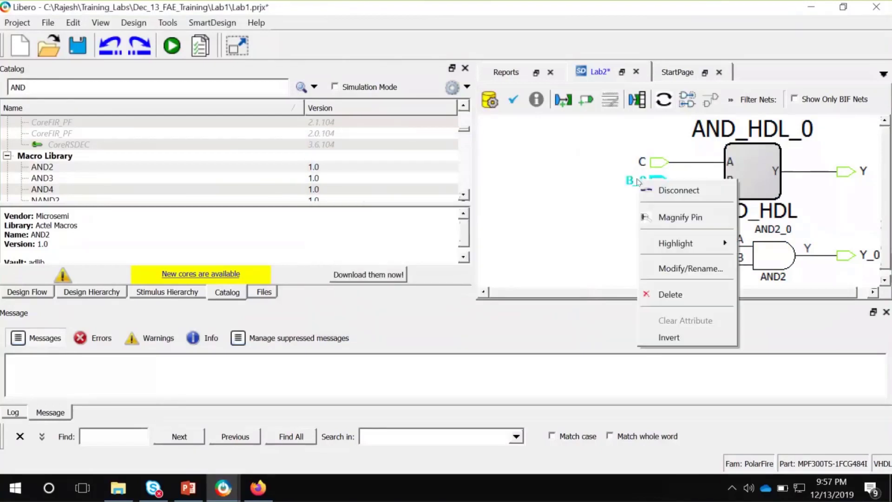
pyautogui.click(687, 269)
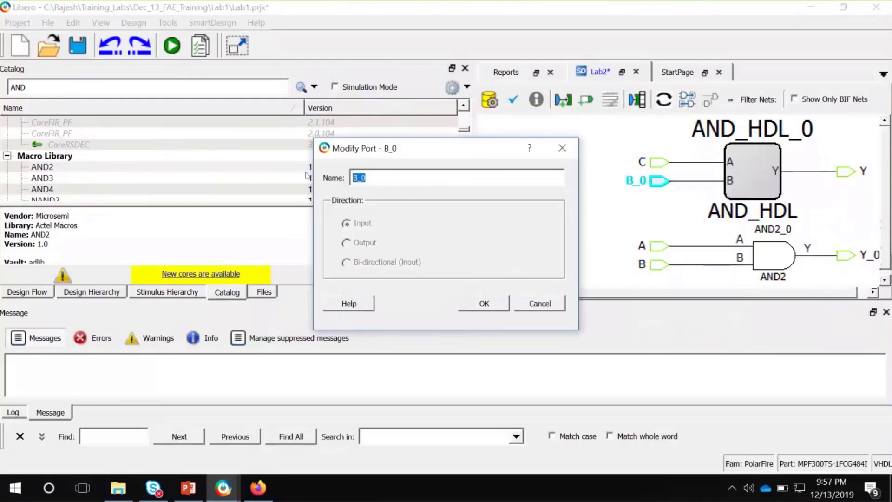
pyautogui.write('D')
pyautogui.click(496, 306)
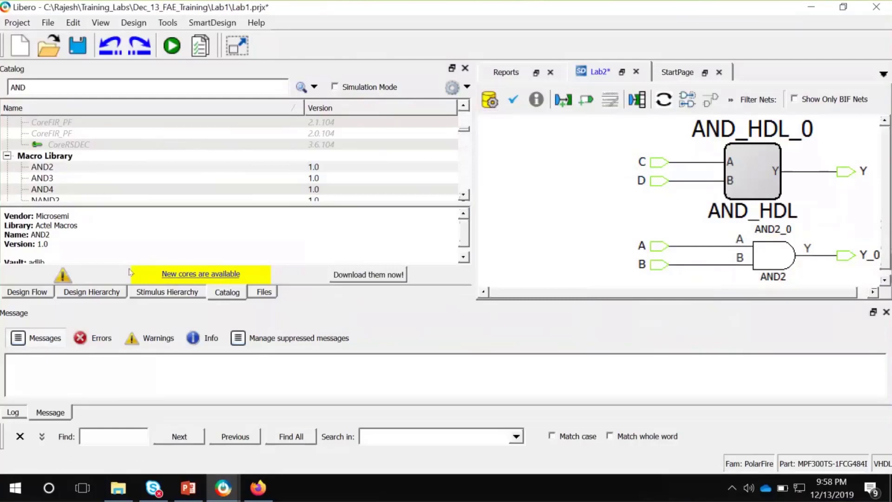
# Generate the Lab2 SmartDesign component and rebuild the design hierarchy
pyautogui.click(490, 99)
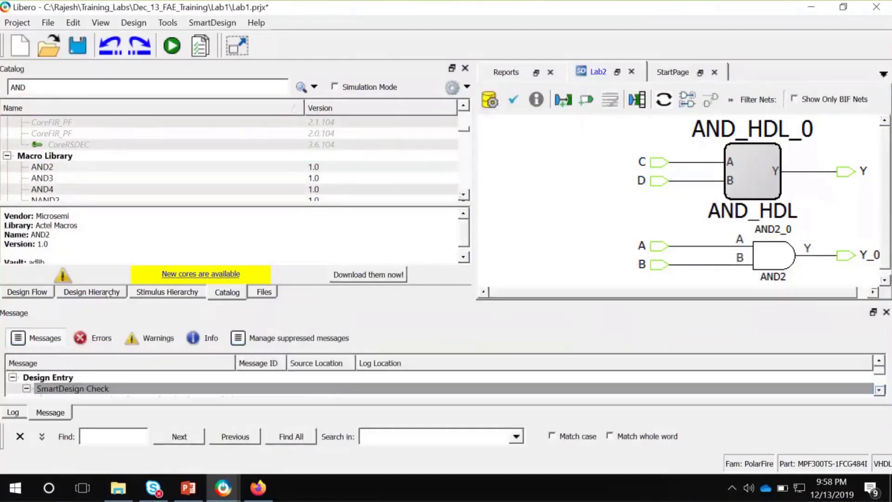
pyautogui.click(90, 292)
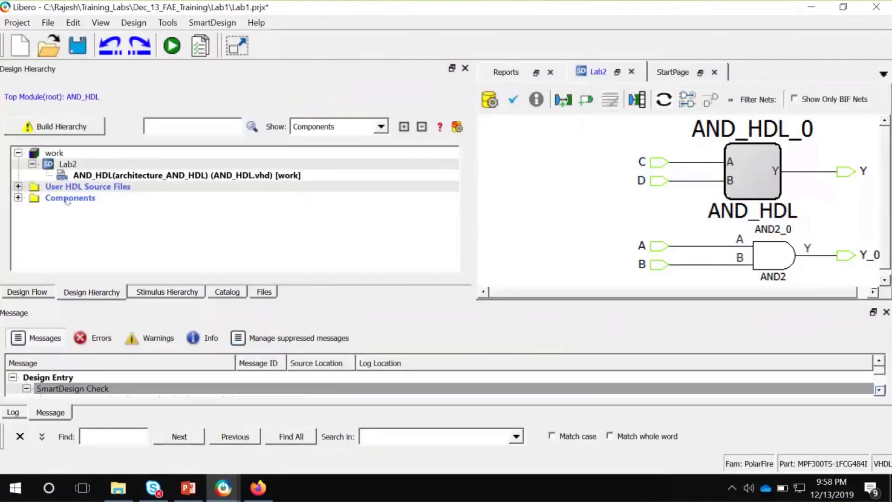
pyautogui.click(61, 133)
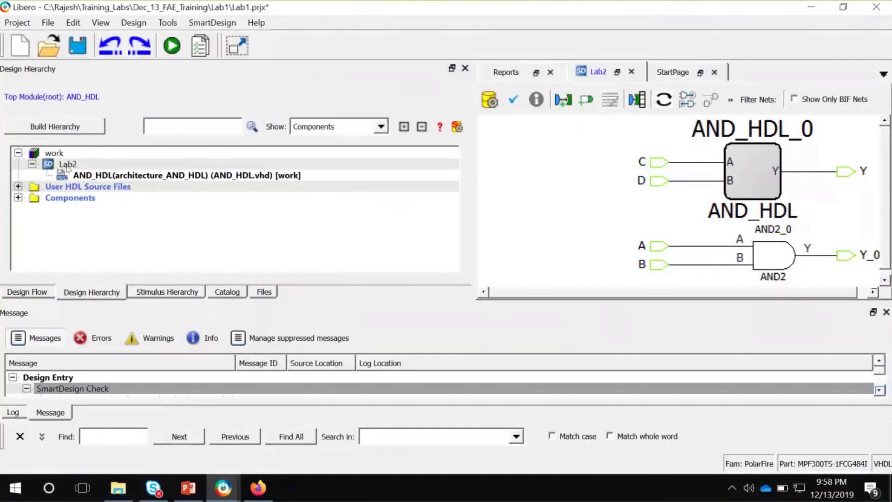
pyautogui.moveTo(72, 166)
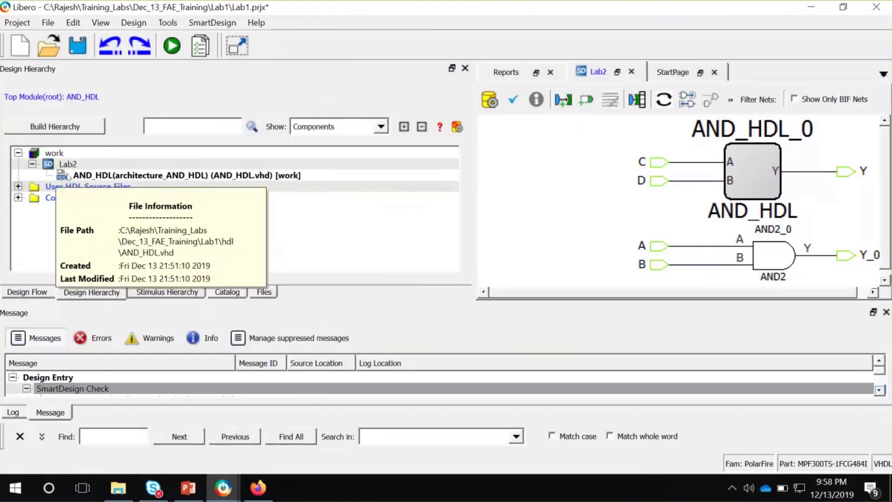
pyautogui.click(96, 176)
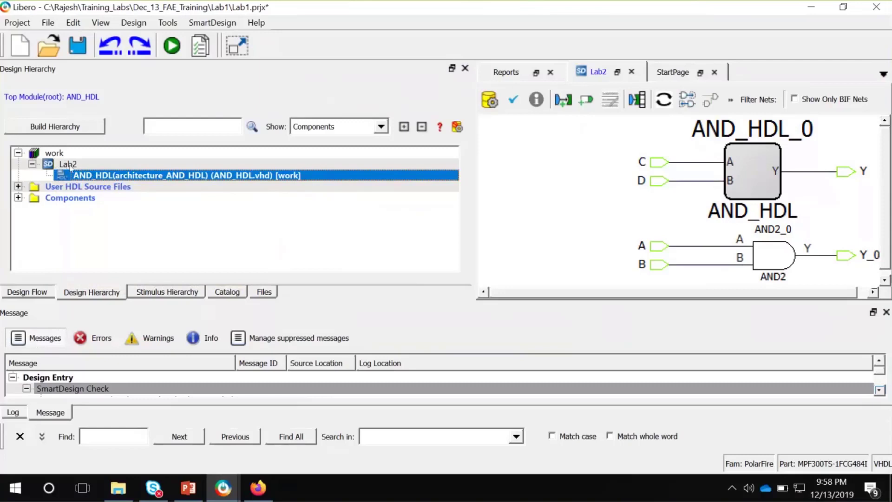
pyautogui.moveTo(77, 169)
# Create a new SmartDesign named SDV1
pyautogui.click(33, 293)
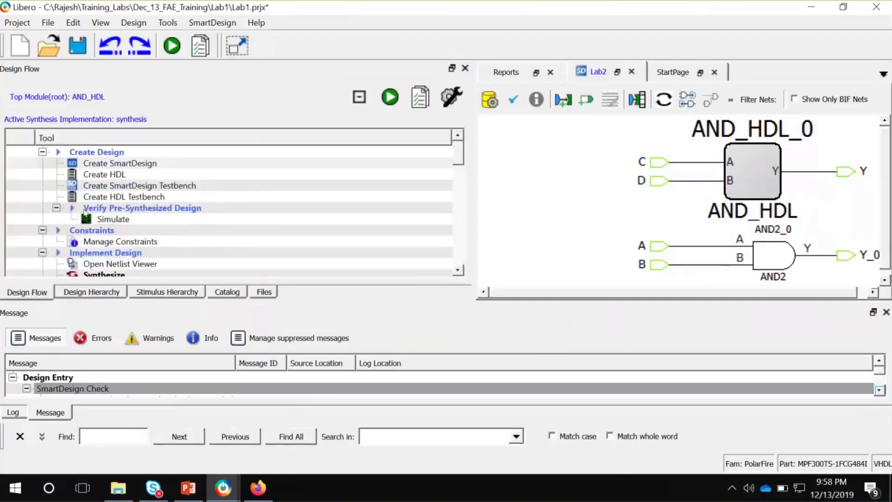
pyautogui.doubleClick(97, 164)
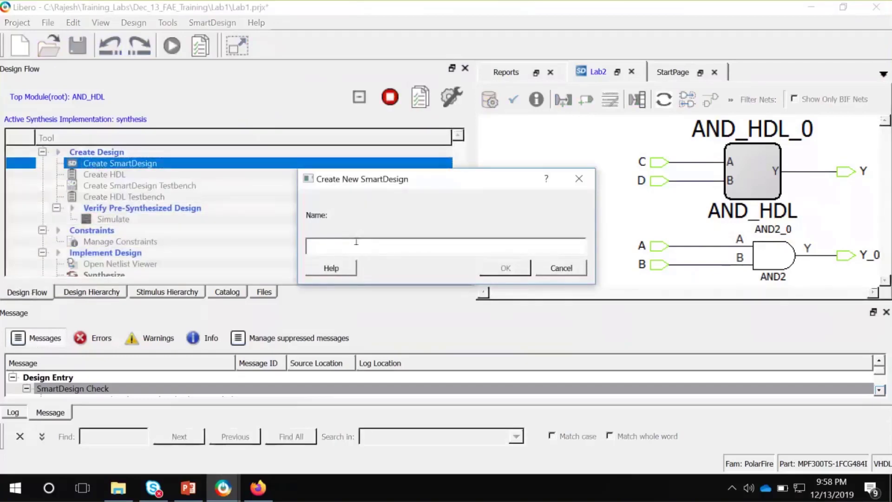
pyautogui.write('L')
pyautogui.press('BackSpace')
pyautogui.write('SDV1')
pyautogui.click(514, 266)
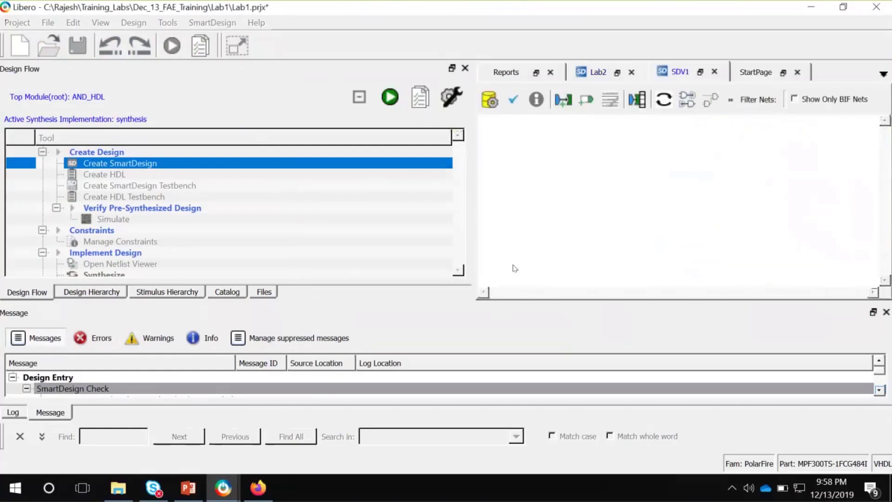
# Rebuild the design hierarchy and instantiate the Lab2 component on the SDV1 canvas
pyautogui.click(102, 293)
pyautogui.click(95, 171)
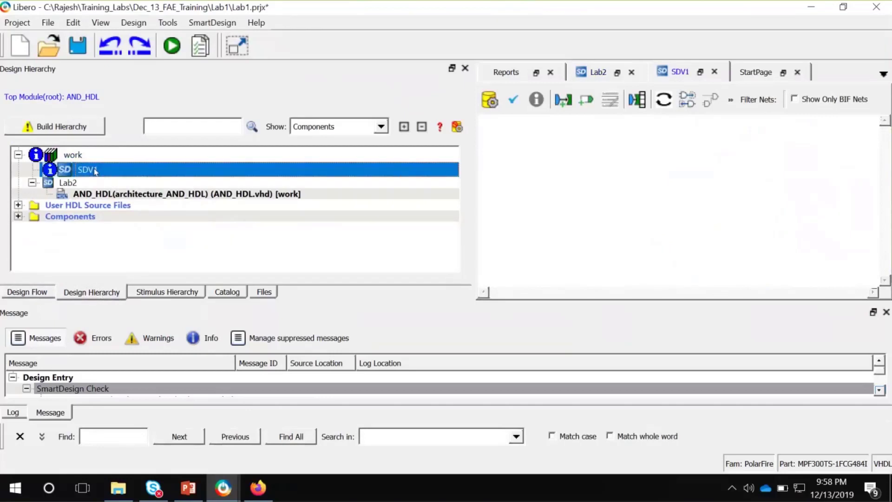
pyautogui.click(73, 186)
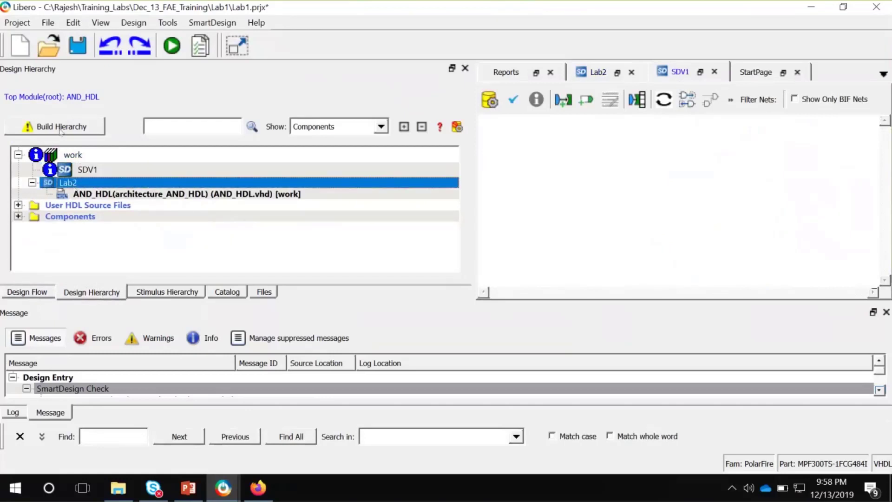
pyautogui.click(61, 130)
pyautogui.click(65, 184)
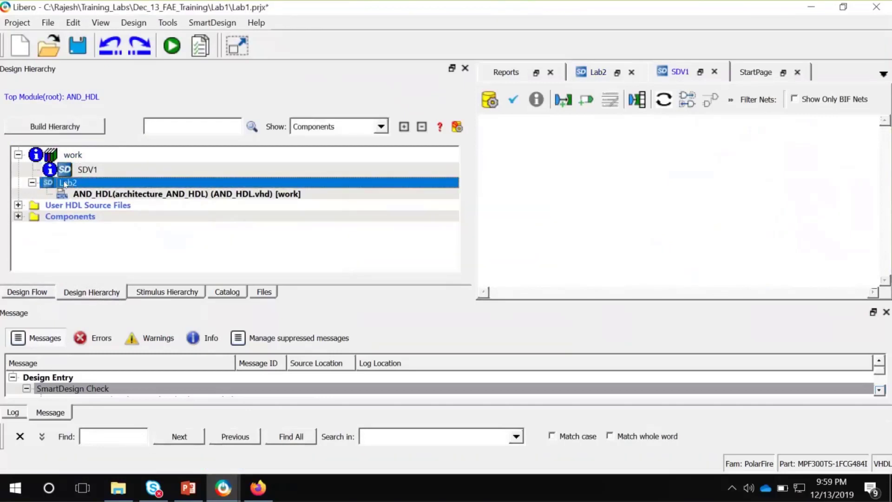
pyautogui.moveTo(65, 184); pyautogui.dragTo(553, 153)
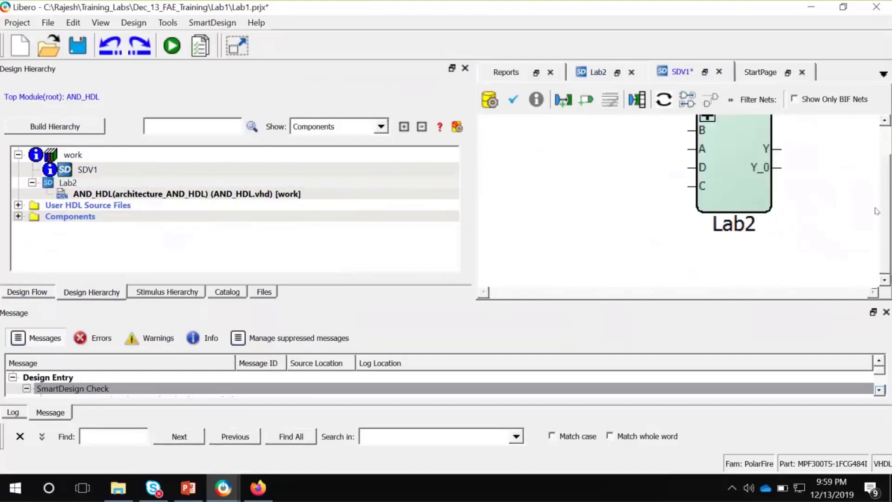
pyautogui.moveTo(890, 221); pyautogui.dragTo(888, 189)
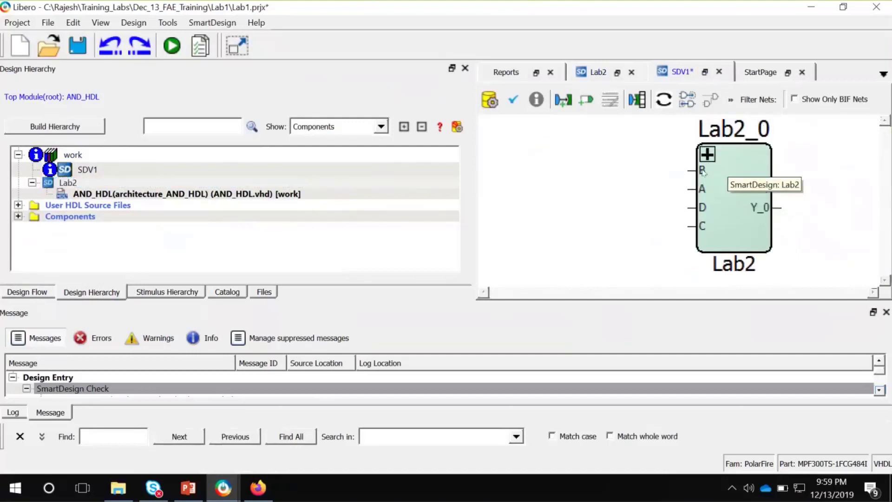
# Inspect the logic inside the Lab2 instance, collapse it again and select the AND_HDL module in the hierarchy
pyautogui.click(707, 154)
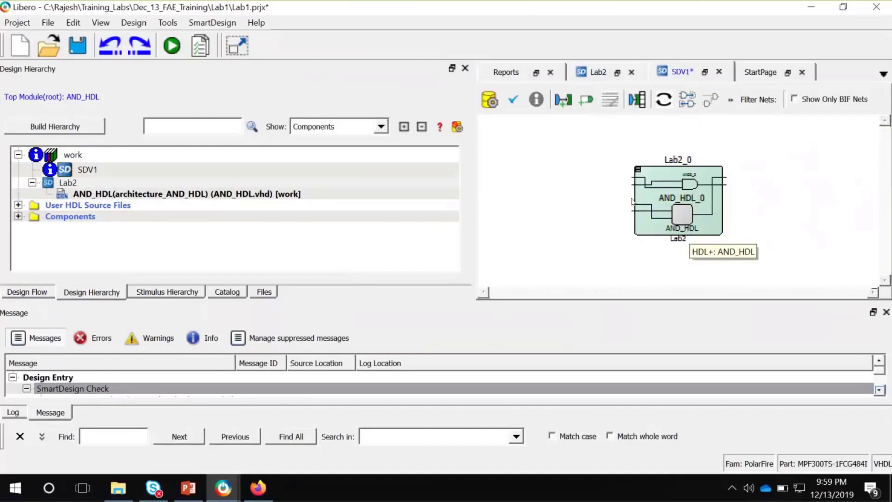
pyautogui.click(638, 170)
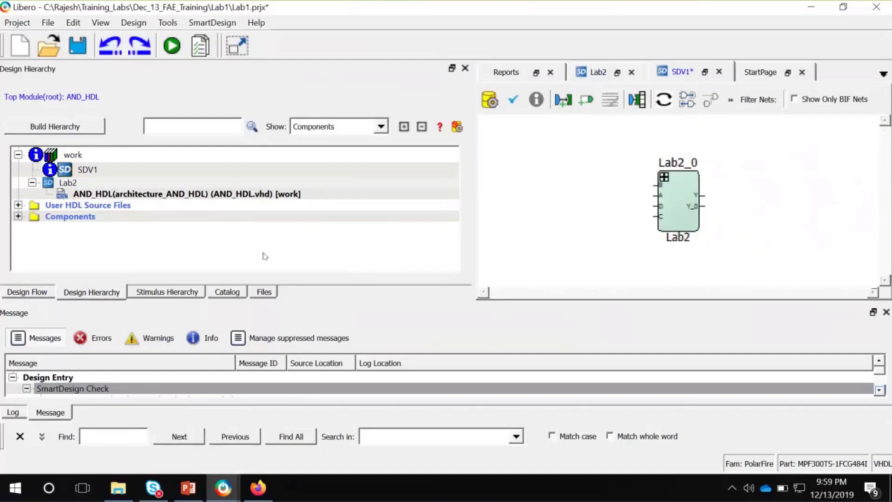
pyautogui.click(105, 194)
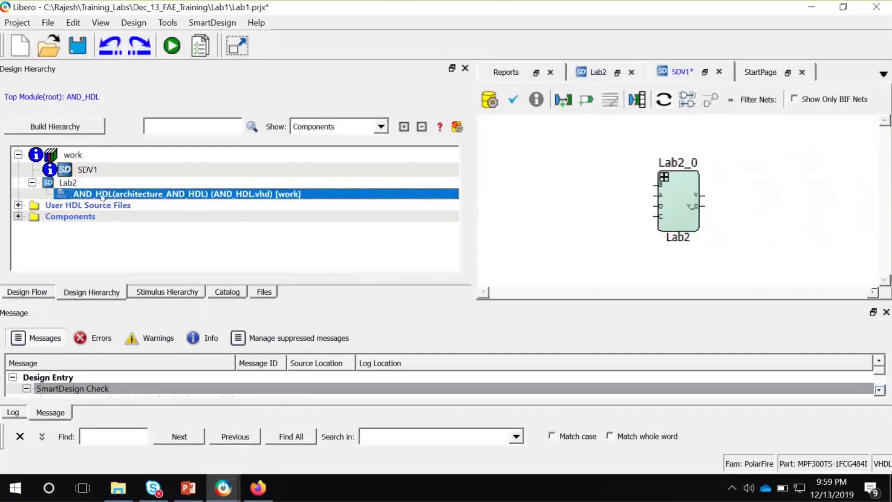
# Instantiate AND_HDL on the SDV1 canvas and connect Lab2 outputs Y and Y_0 to its inputs A and B
pyautogui.moveTo(102, 198); pyautogui.dragTo(713, 188)
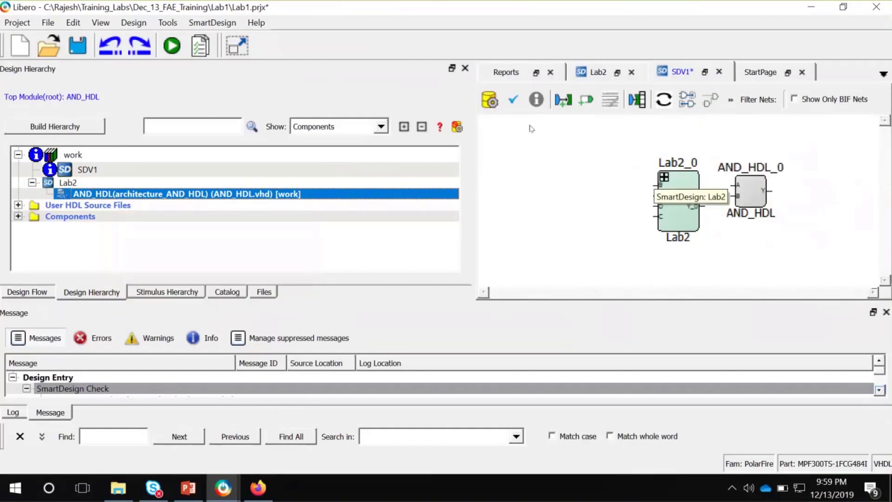
pyautogui.click(563, 99)
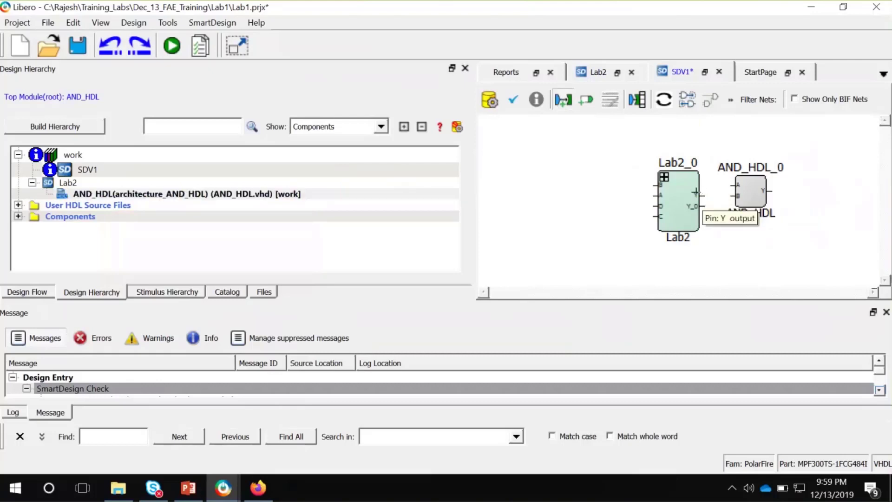
pyautogui.moveTo(696, 193); pyautogui.dragTo(735, 184)
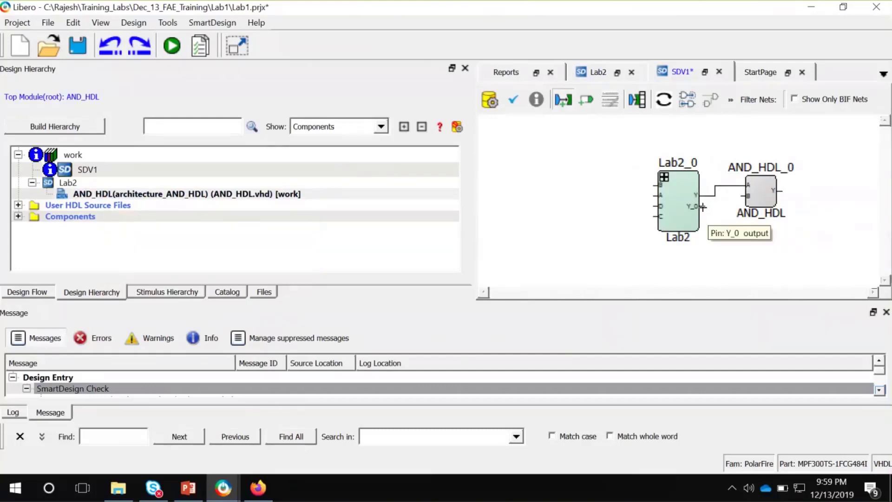
pyautogui.moveTo(700, 203); pyautogui.dragTo(747, 196)
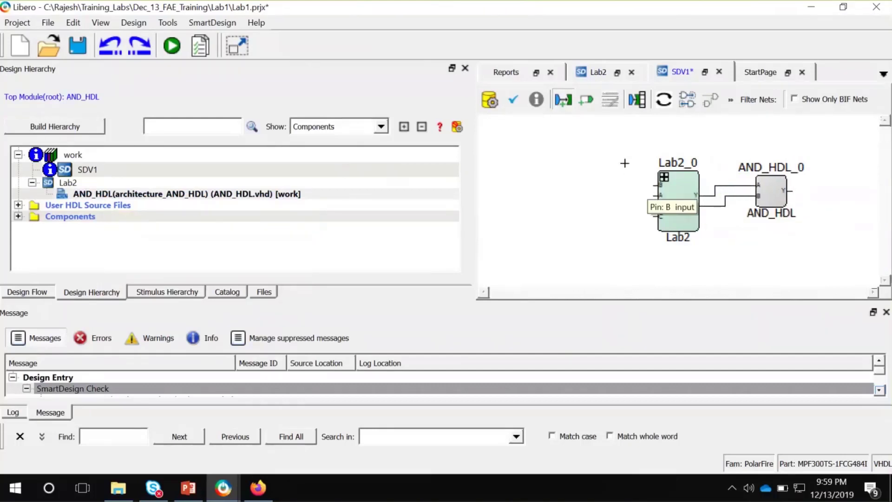
# Promote the unconnected Lab2 inputs A, B, C, D and the AND_HDL output Y to top level in SDV1
pyautogui.rightClick(786, 189)
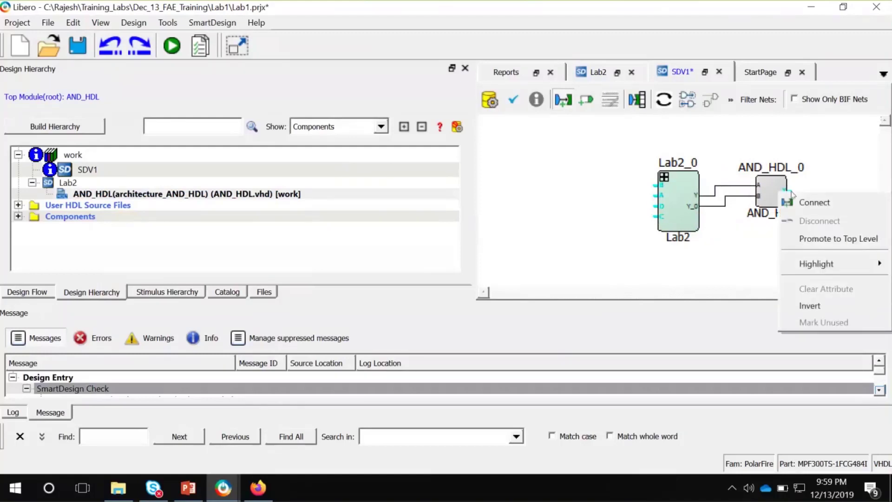
pyautogui.click(819, 239)
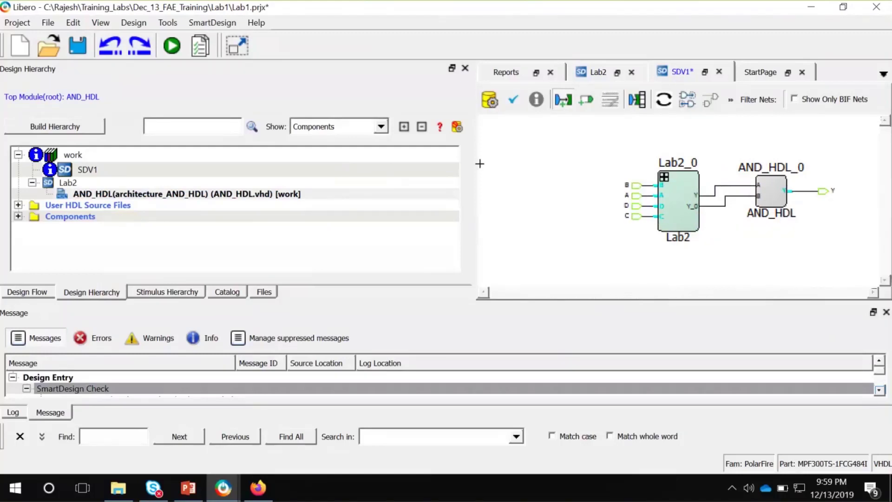
# Generate the SDV1 component and rebuild the design hierarchy
pyautogui.click(490, 104)
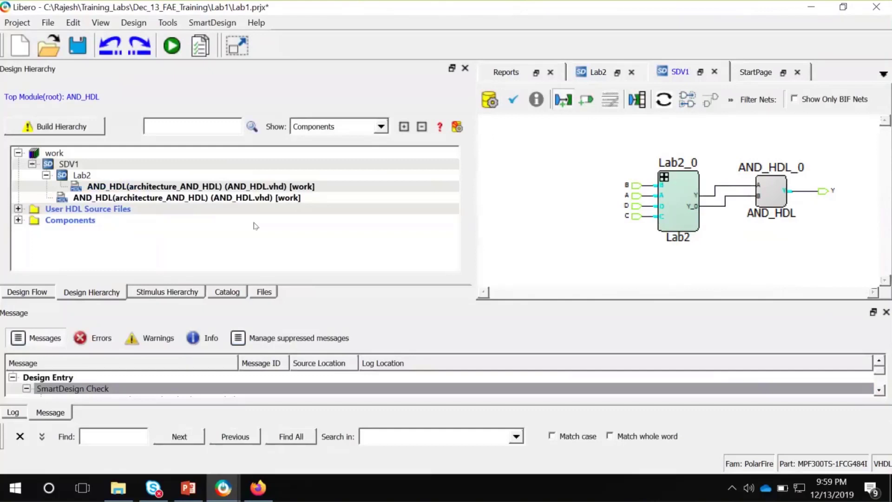
pyautogui.click(79, 176)
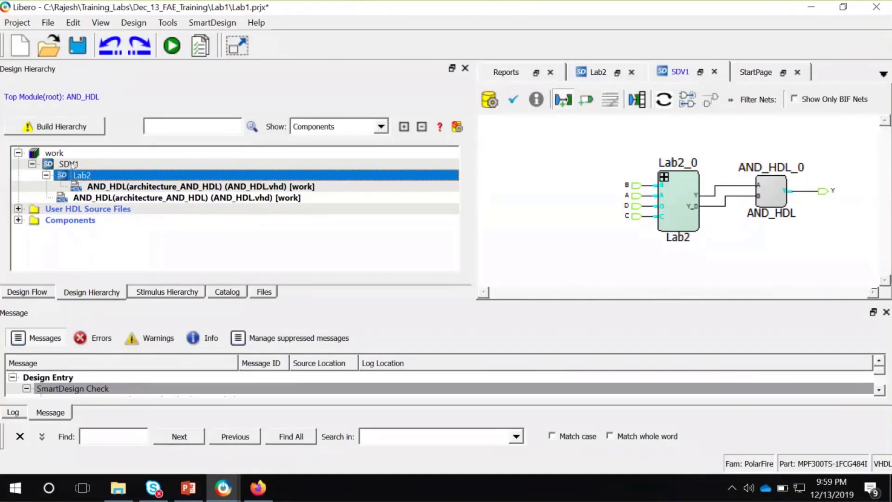
pyautogui.click(67, 133)
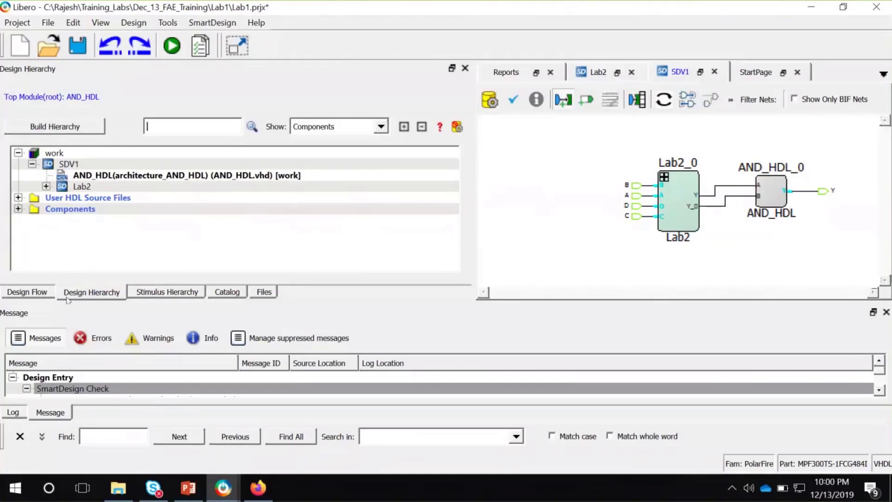
# Create a new SmartDesign named SD2
pyautogui.click(51, 296)
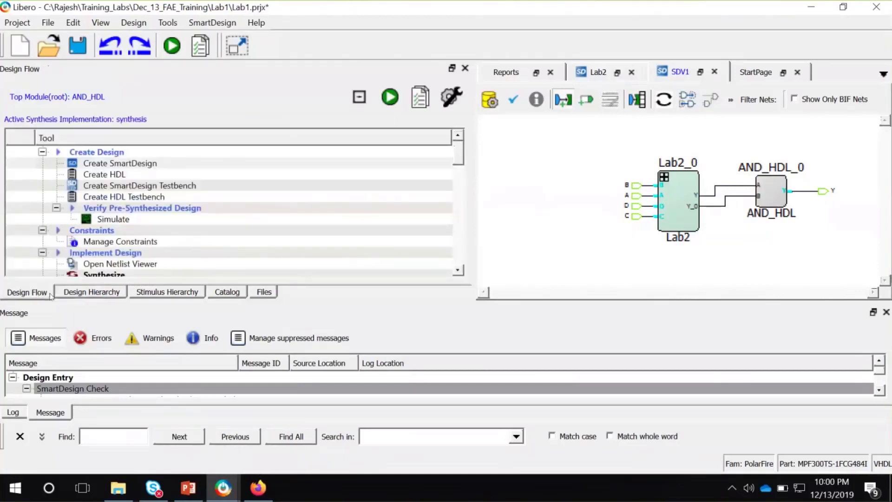
pyautogui.click(112, 165)
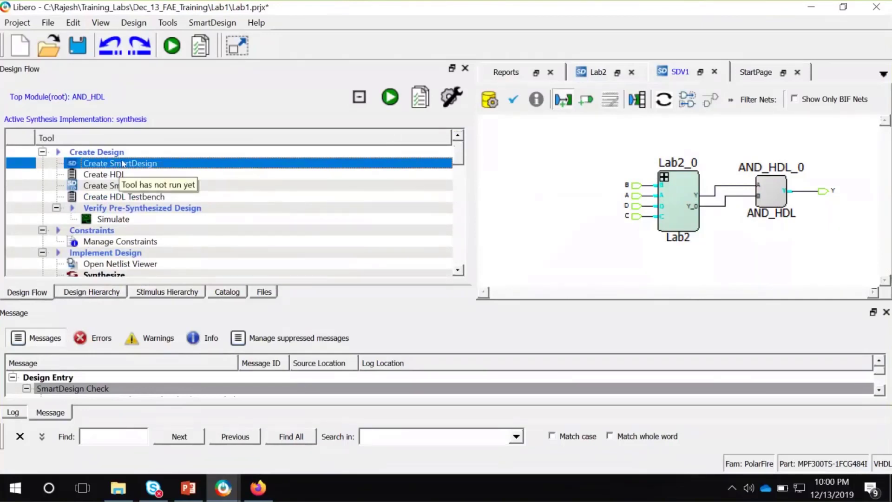
pyautogui.doubleClick(123, 164)
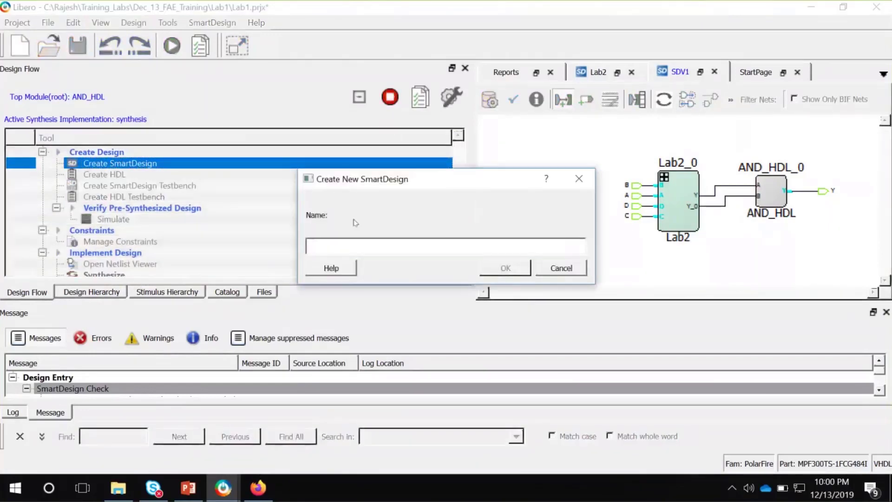
pyautogui.write('SD2')
pyautogui.click(507, 270)
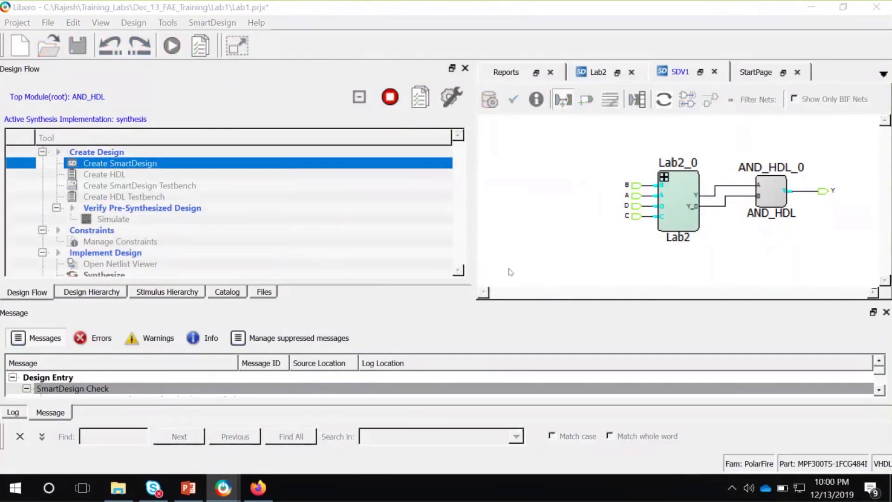
# Rebuild the design hierarchy and instantiate the SDV1 component on the SD2 canvas
pyautogui.click(93, 292)
pyautogui.click(73, 168)
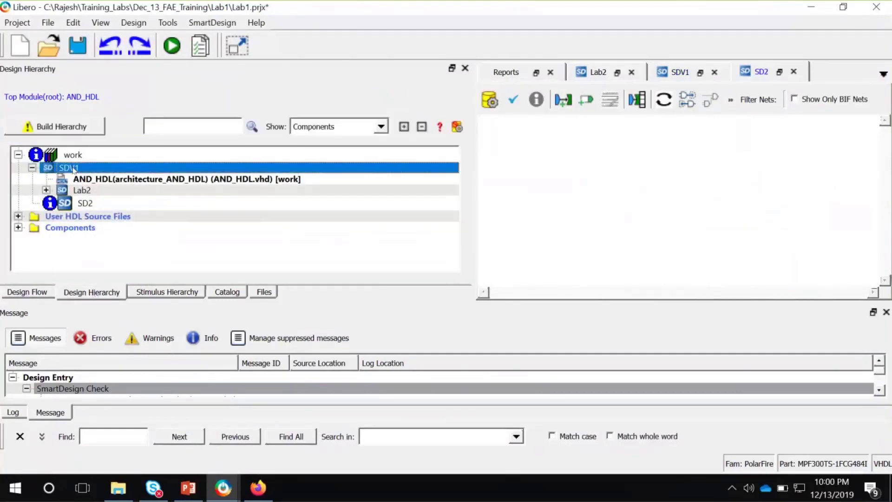
pyautogui.click(58, 124)
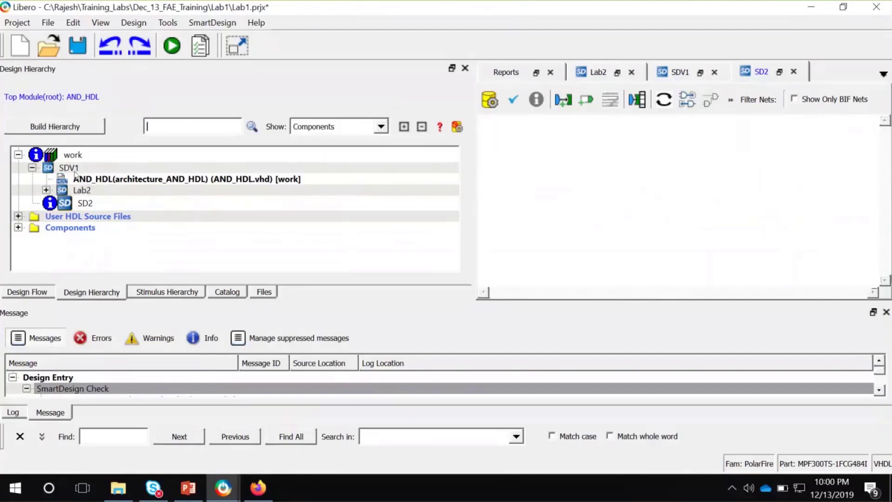
pyautogui.click(72, 169)
pyautogui.moveTo(72, 171); pyautogui.dragTo(574, 172)
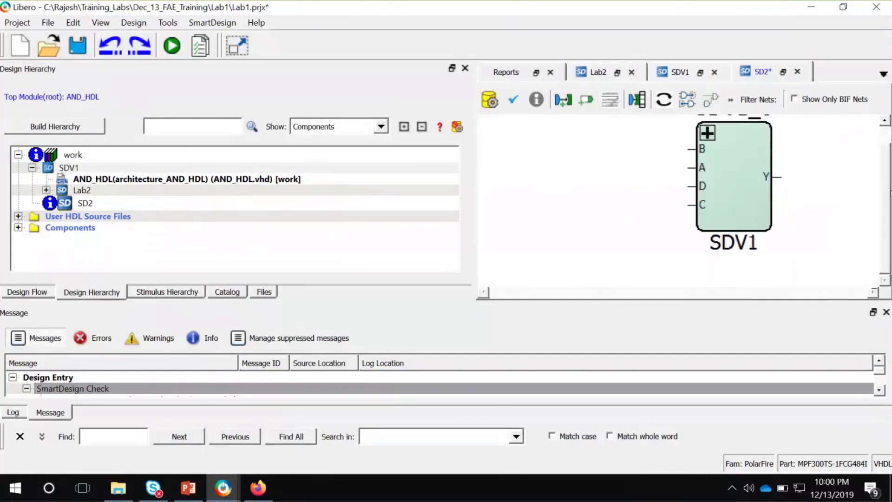
# Expand the SDV1 instance and its nested Lab2 instance in SD2 to inspect their internal logic
pyautogui.moveTo(888, 191); pyautogui.dragTo(881, 142)
pyautogui.click(707, 158)
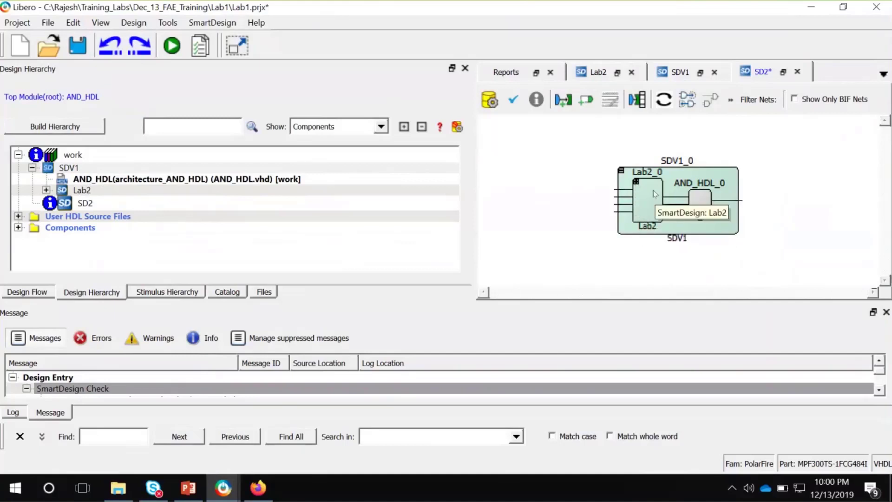
pyautogui.click(635, 182)
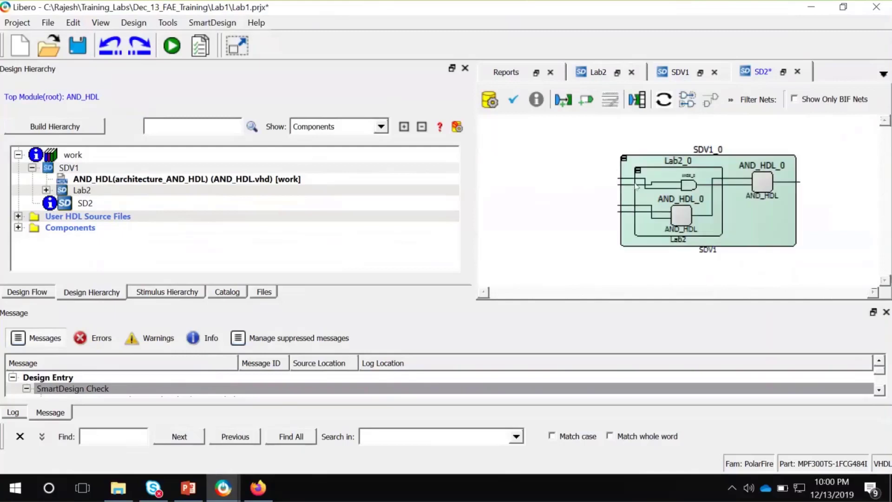
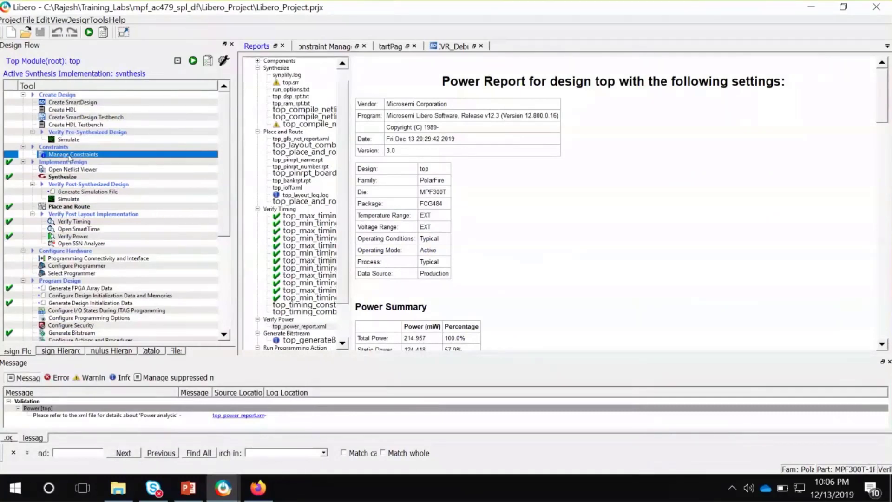
# Open the Constraint Manager of Libero_Project and review its I/O attribute, timing, floor planner and netlist attribute constraint files
pyautogui.doubleClick(70, 156)
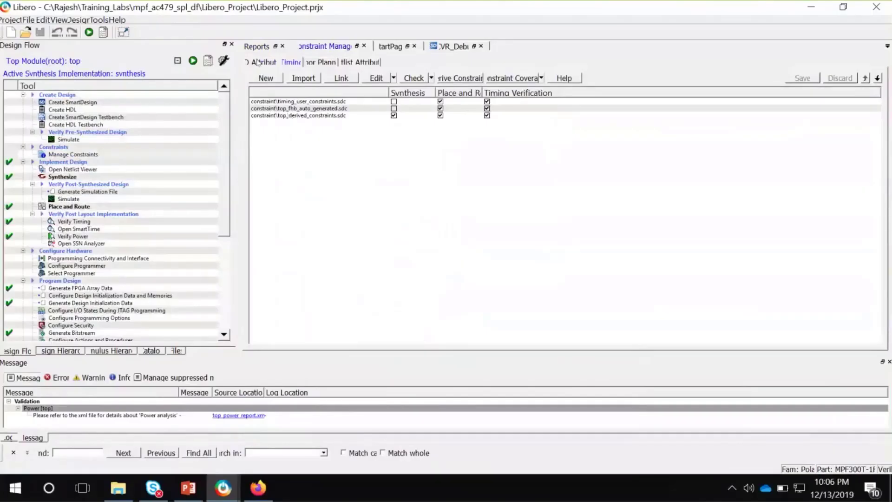
pyautogui.click(260, 62)
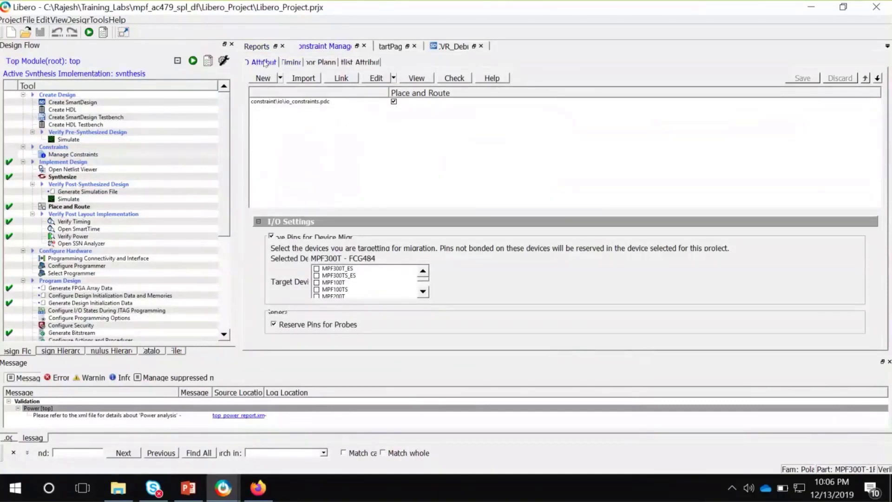
pyautogui.click(291, 64)
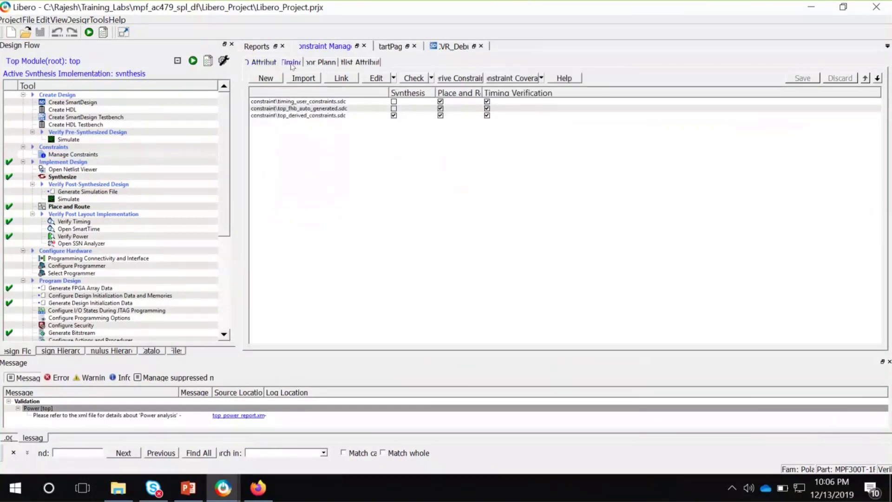
pyautogui.click(318, 64)
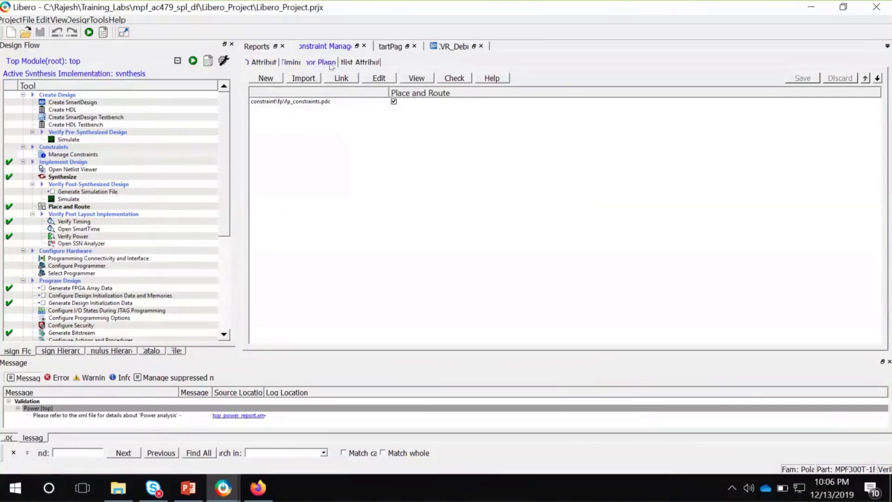
pyautogui.click(357, 63)
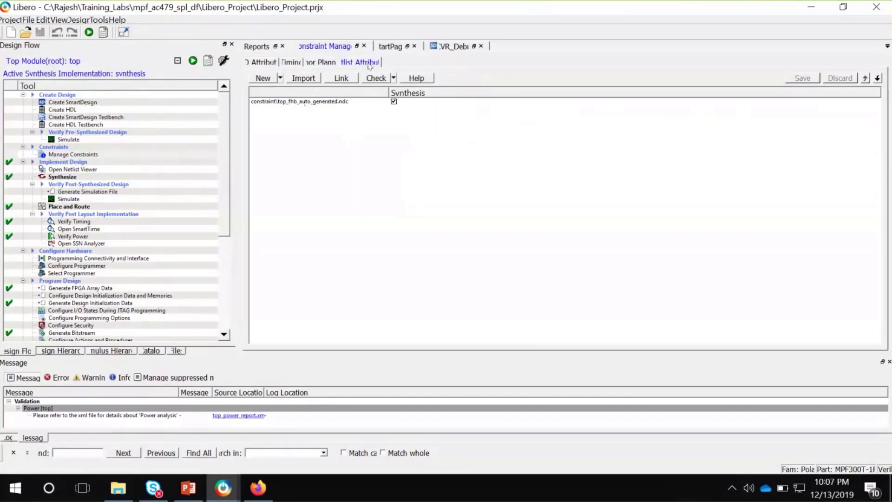
# Examine the available options for creating I/O constraints and for editing the io_constraints.pdc file
pyautogui.click(261, 63)
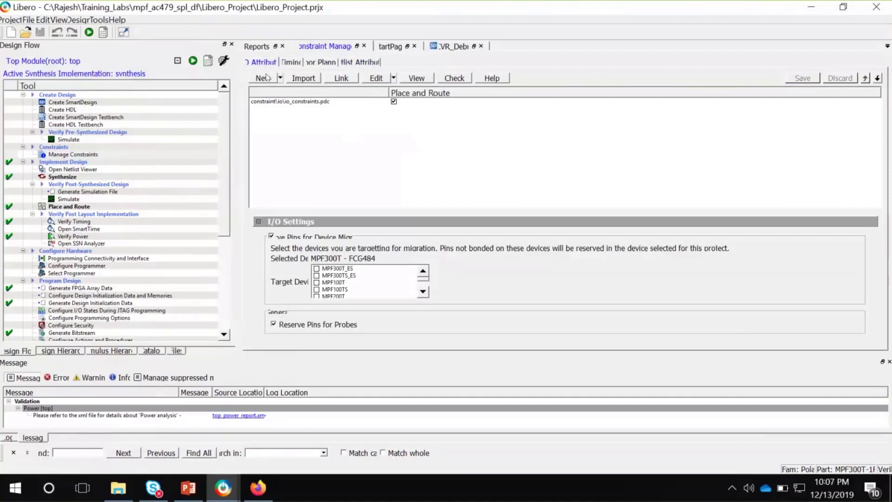
pyautogui.click(286, 105)
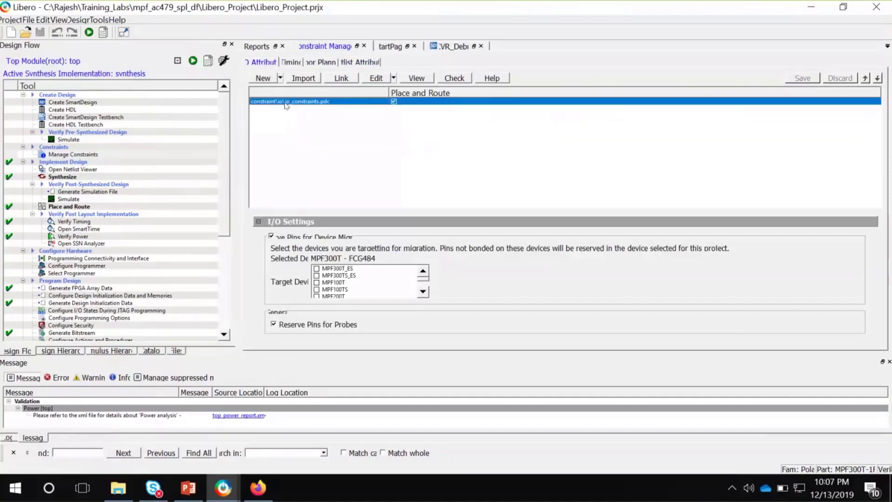
pyautogui.click(280, 78)
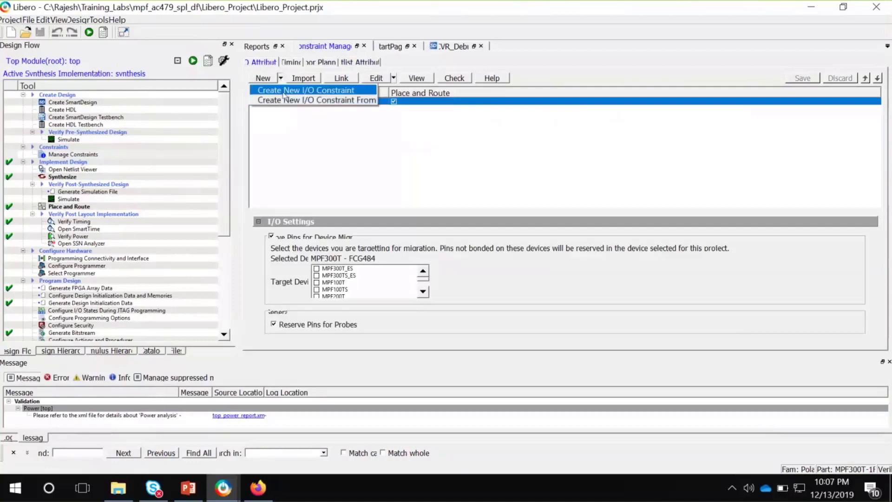
pyautogui.click(282, 112)
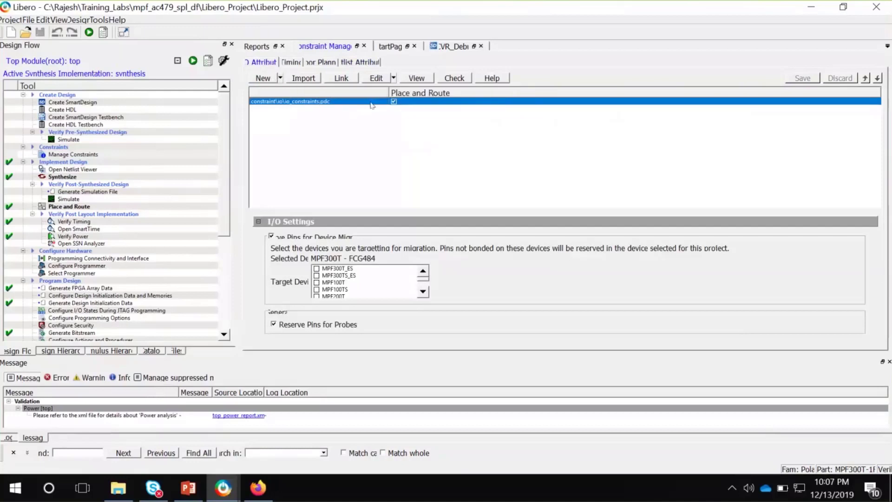
pyautogui.click(394, 78)
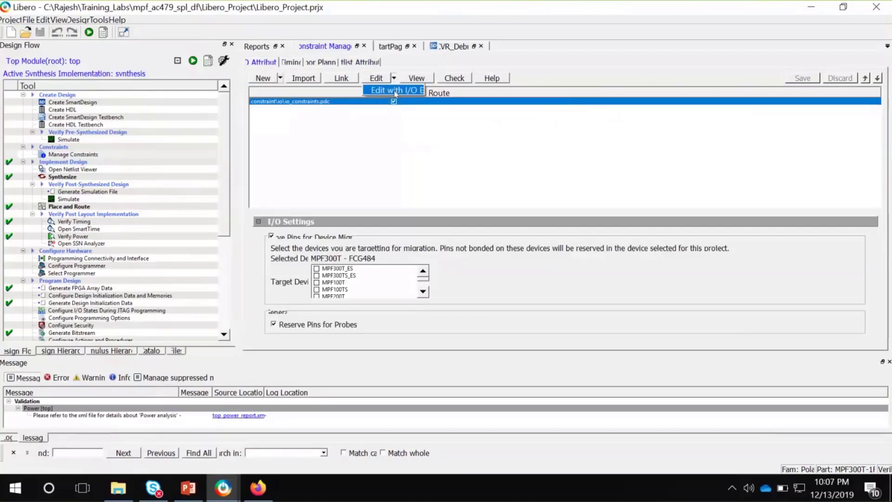
pyautogui.click(275, 119)
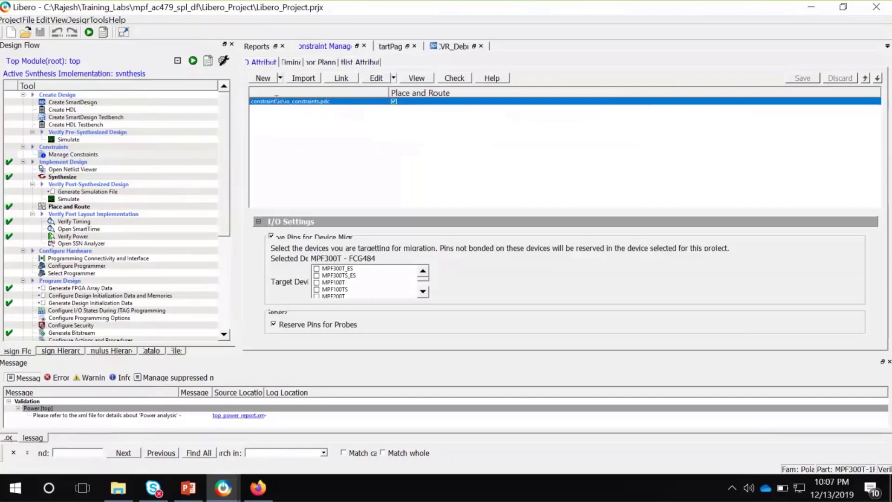
# Open io_constraints.pdc and examine the port name, pin name and fixed settings of the reference clock constraint
pyautogui.doubleClick(279, 101)
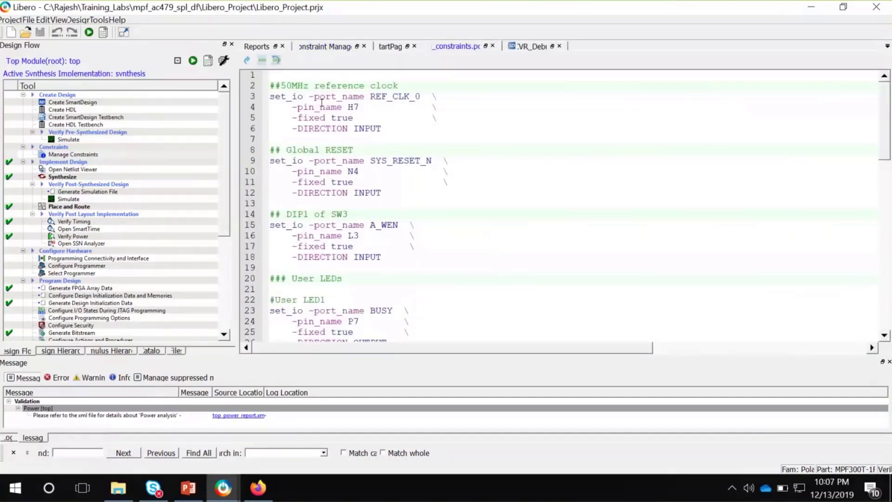
pyautogui.moveTo(303, 96); pyautogui.dragTo(417, 90)
pyautogui.click(369, 96)
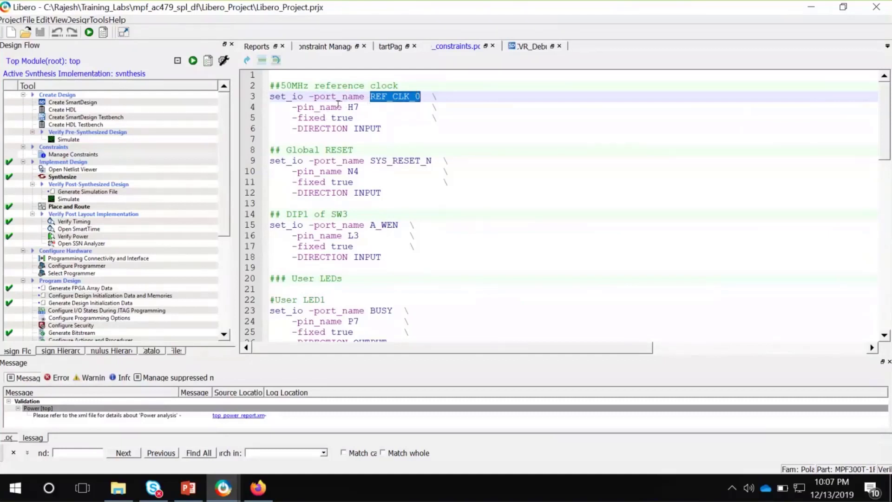
pyautogui.moveTo(342, 107); pyautogui.dragTo(295, 107)
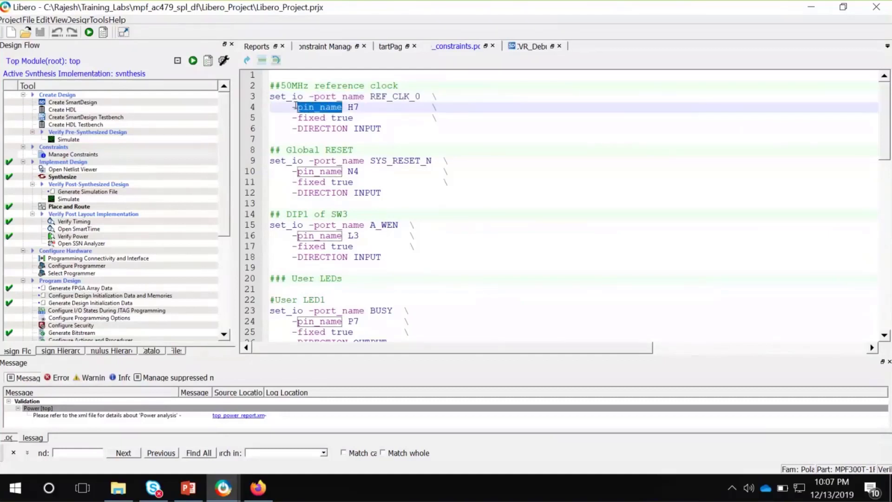
pyautogui.doubleClick(353, 107)
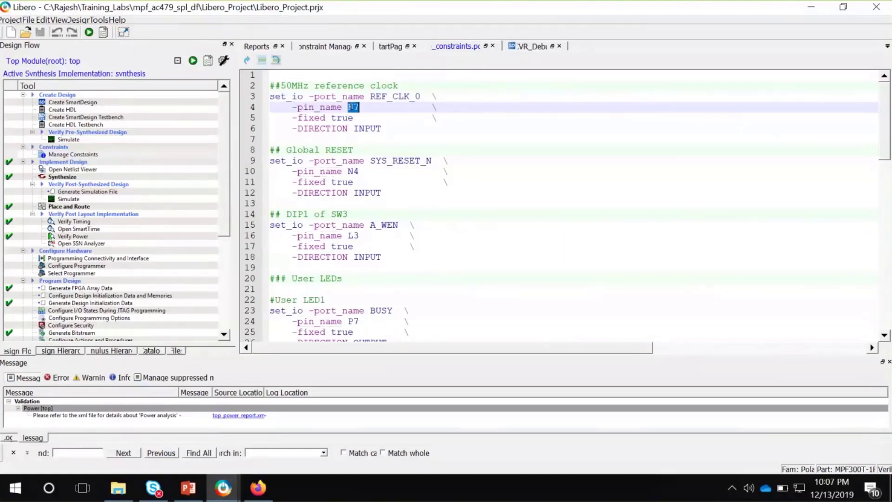
pyautogui.doubleClick(340, 118)
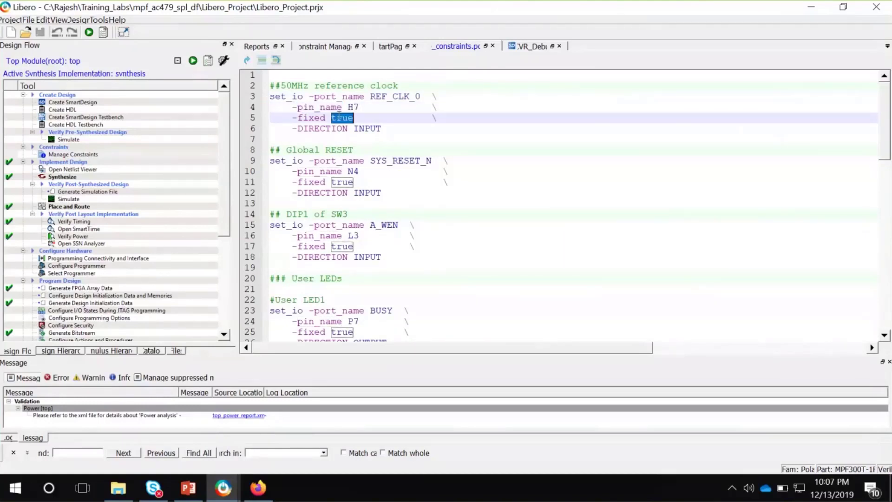
# Check the reference clock's direction setting, close io_constraints.pdc, and open the I/O constraints in the I/O Editor from the Constraint Manager
pyautogui.doubleClick(363, 127)
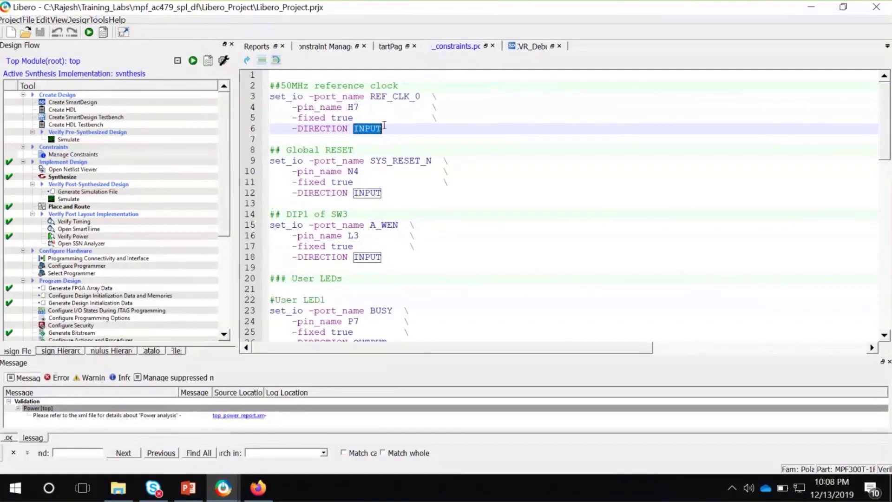
pyautogui.click(492, 46)
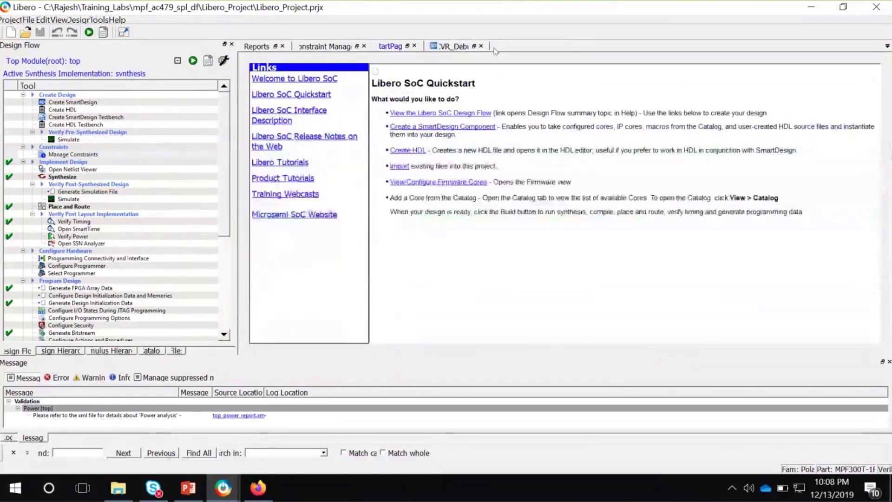
pyautogui.click(344, 48)
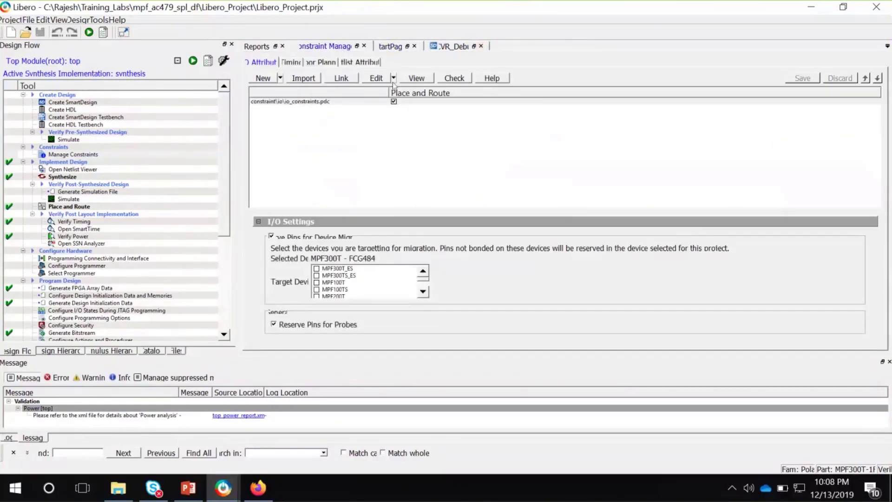
pyautogui.click(393, 79)
pyautogui.click(393, 92)
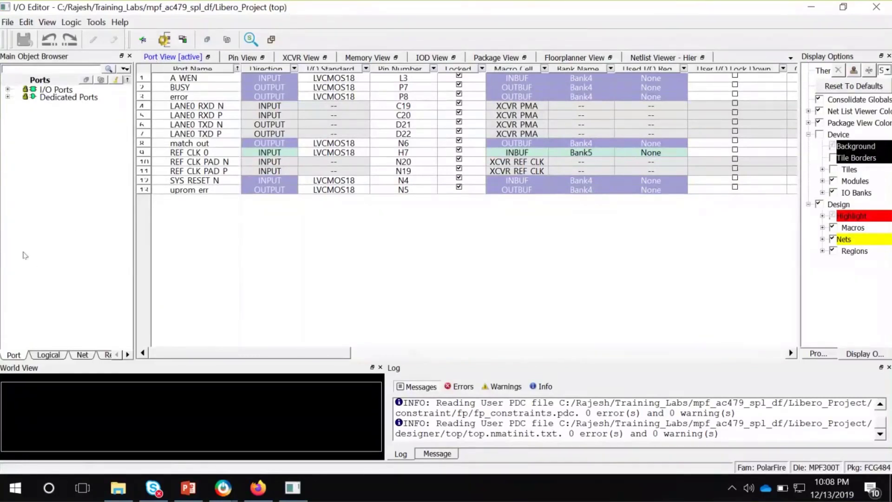
# Browse the logical, net, region and port listings of the design's object browser, expanding the Nets tree
pyautogui.click(49, 355)
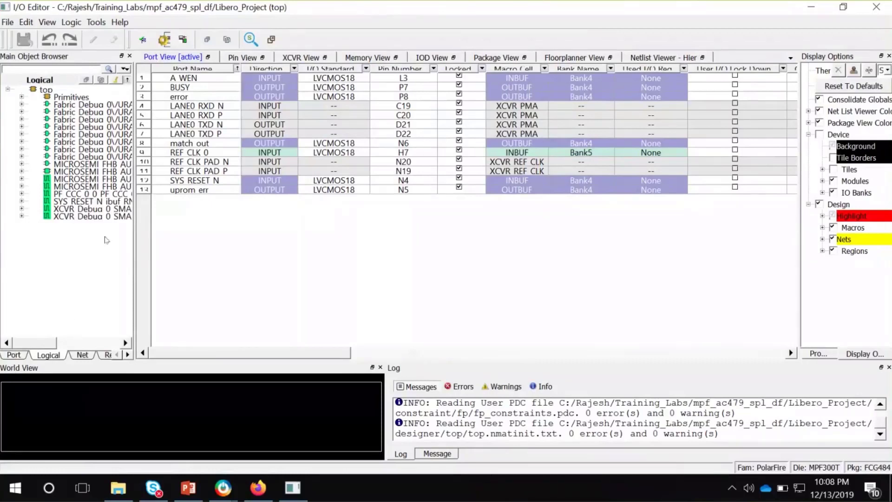
pyautogui.click(82, 355)
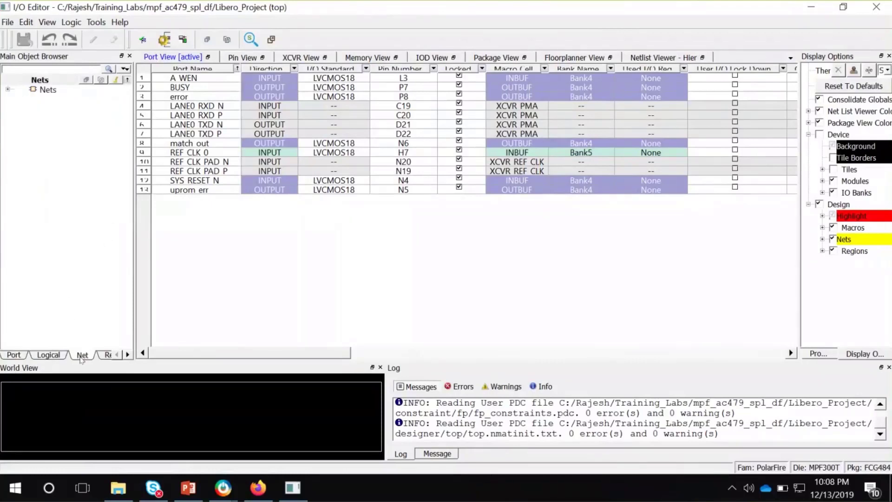
pyautogui.click(7, 90)
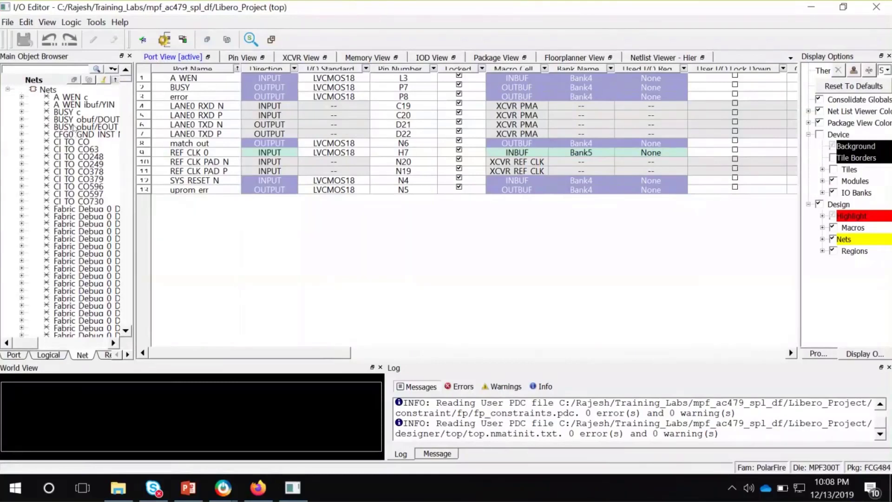
pyautogui.click(108, 355)
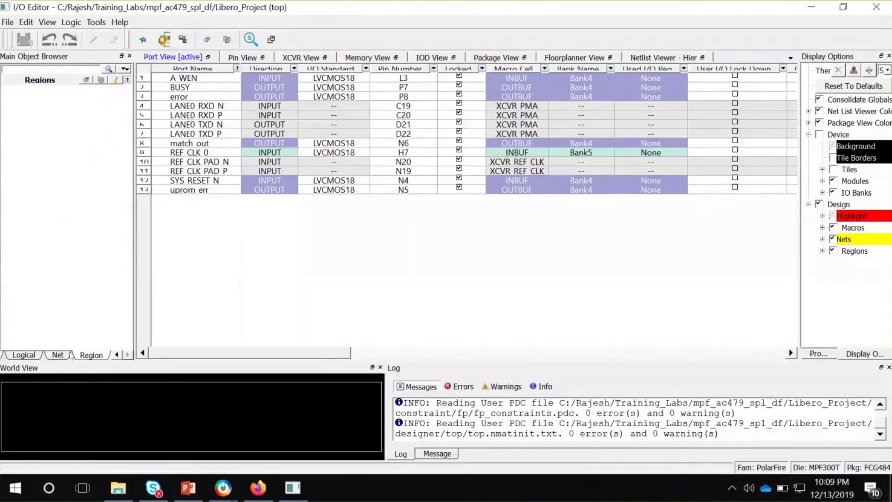
pyautogui.click(6, 355)
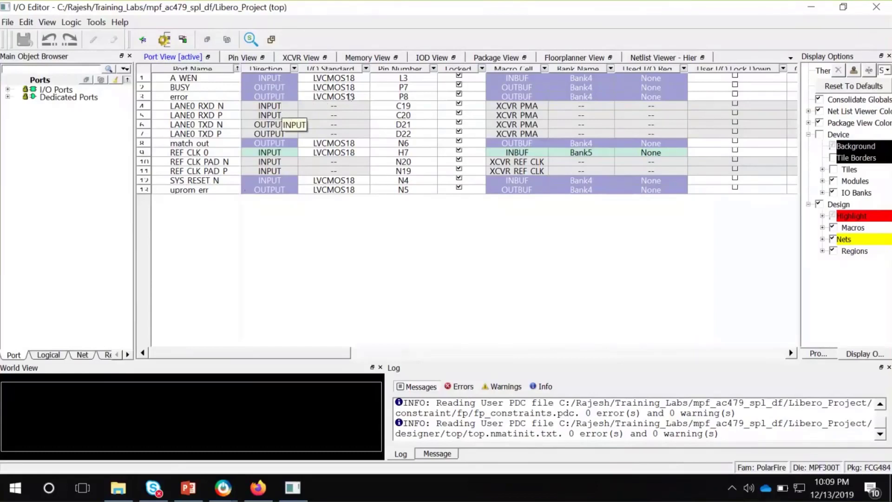
# Examine the A_WEN port's I/O standard and direction in Port View, and review the package pins and banks in Pin View
pyautogui.click(352, 78)
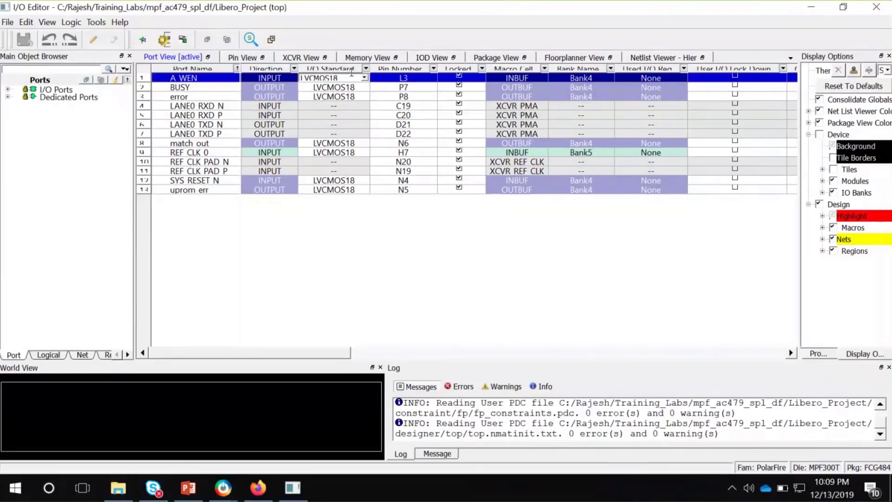
pyautogui.click(284, 82)
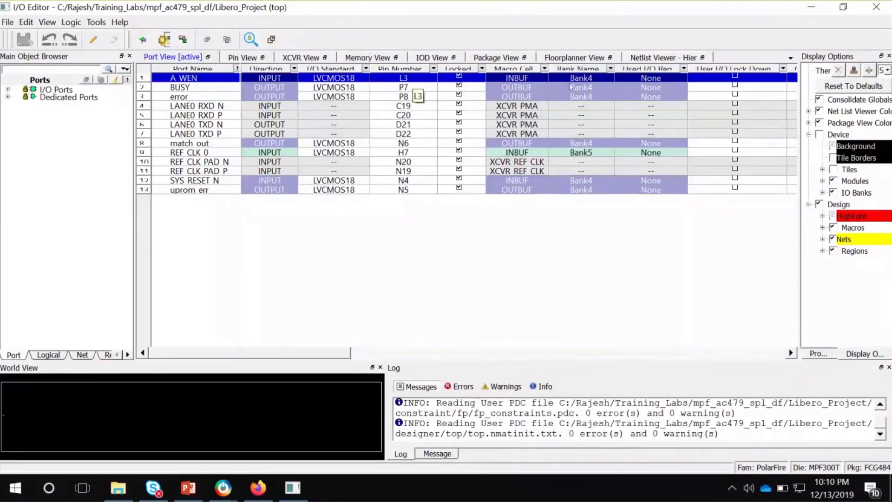
pyautogui.click(239, 58)
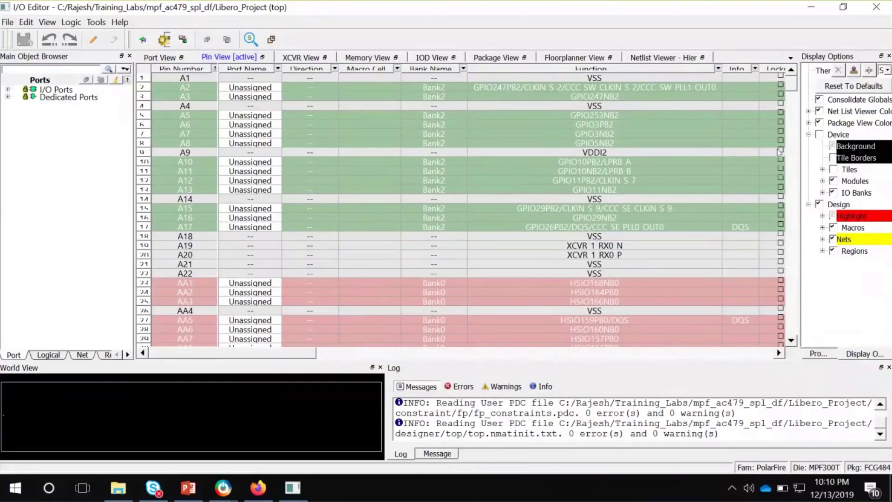
pyautogui.scroll(-3, 794, 92)
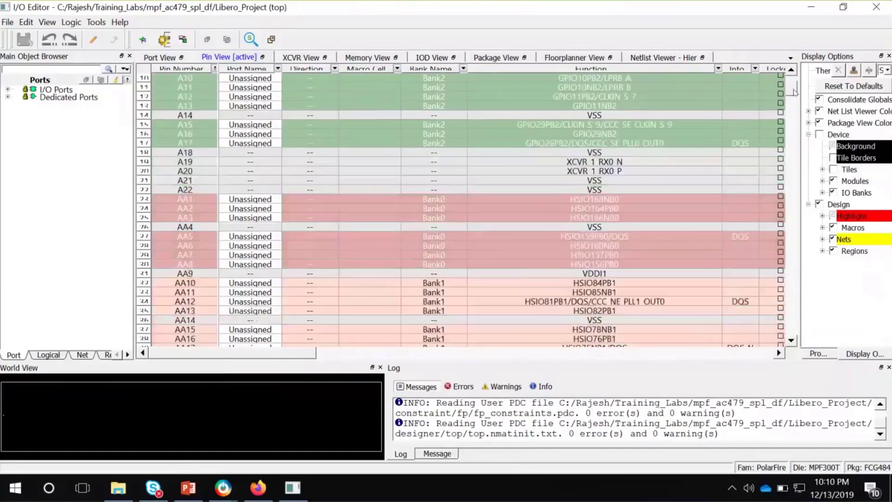
pyautogui.scroll(-3, 794, 93)
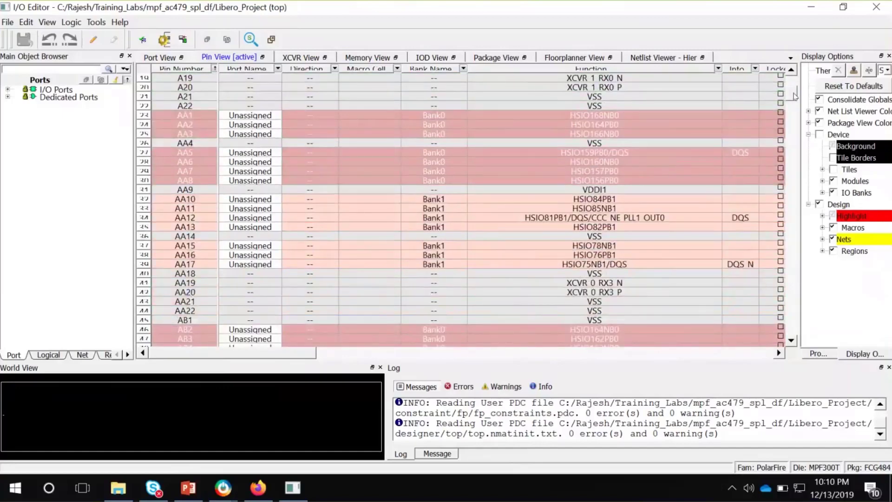
pyautogui.moveTo(795, 95); pyautogui.dragTo(795, 137)
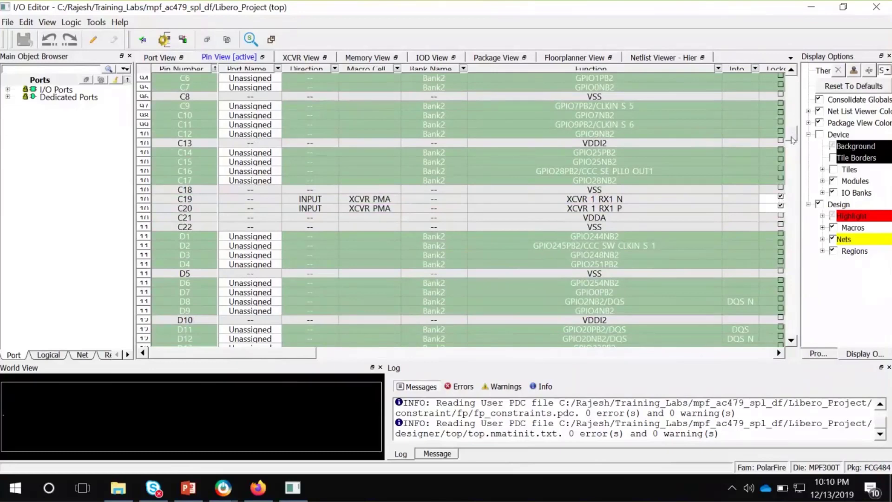
pyautogui.scroll(-10, 792, 139)
# Open XCVR View and locate the placement of each transceiver block, examining the REFCLK, TXPLL and lane resources across all quads
pyautogui.click(300, 57)
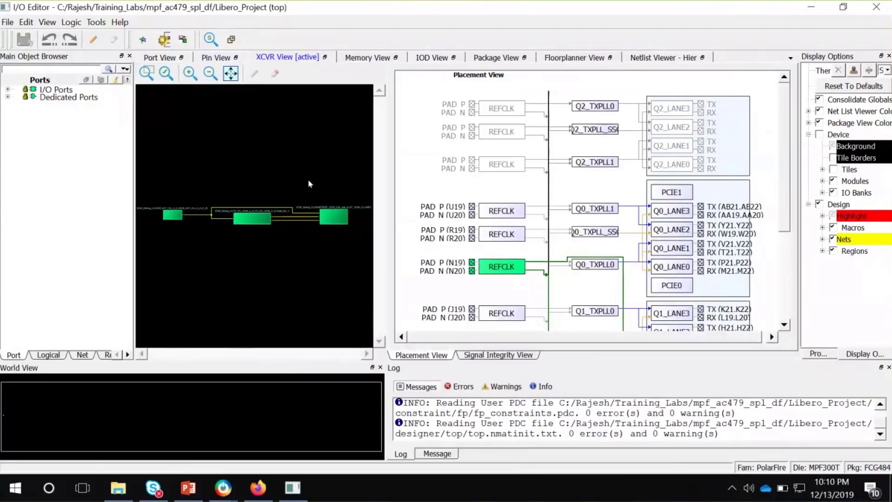
pyautogui.click(176, 216)
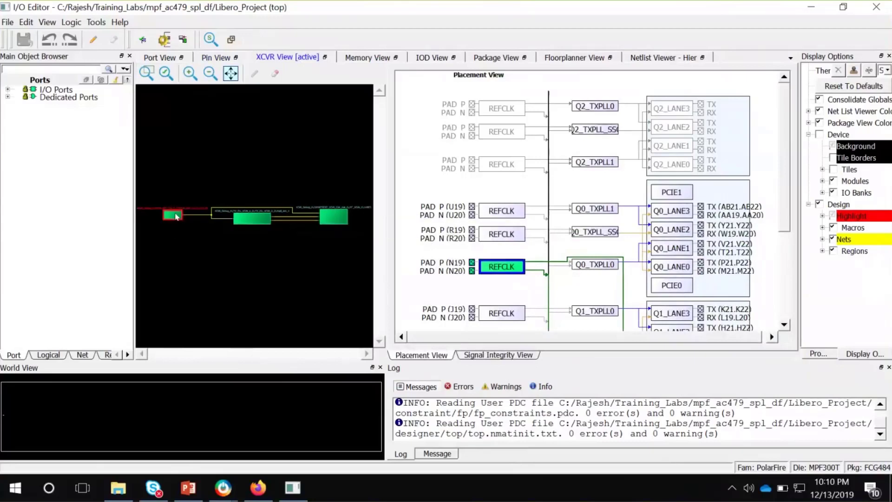
pyautogui.click(255, 226)
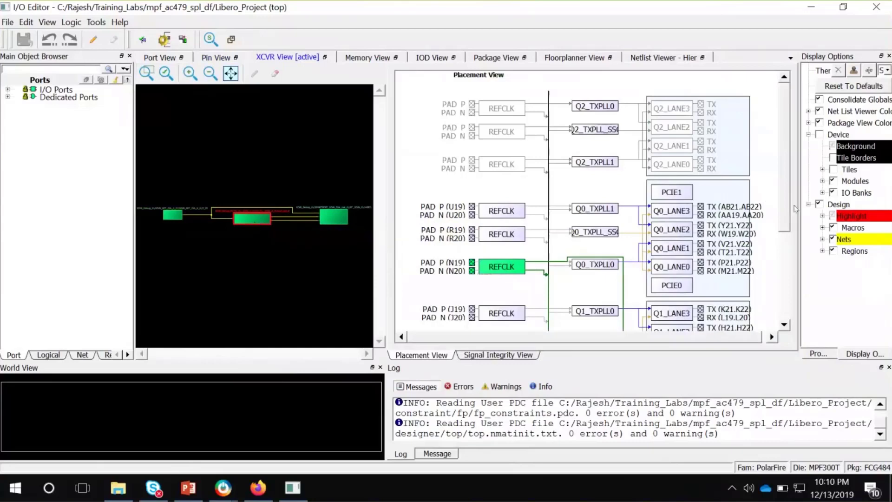
pyautogui.moveTo(785, 206); pyautogui.dragTo(803, 269)
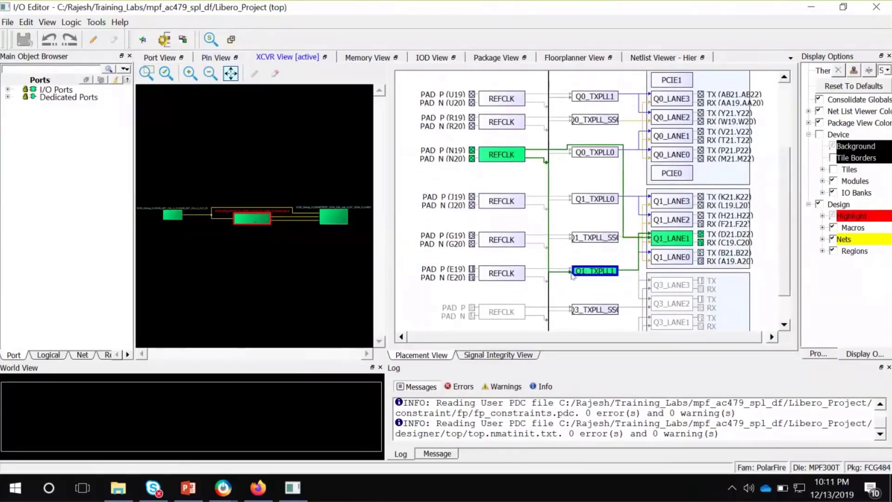
pyautogui.click(335, 221)
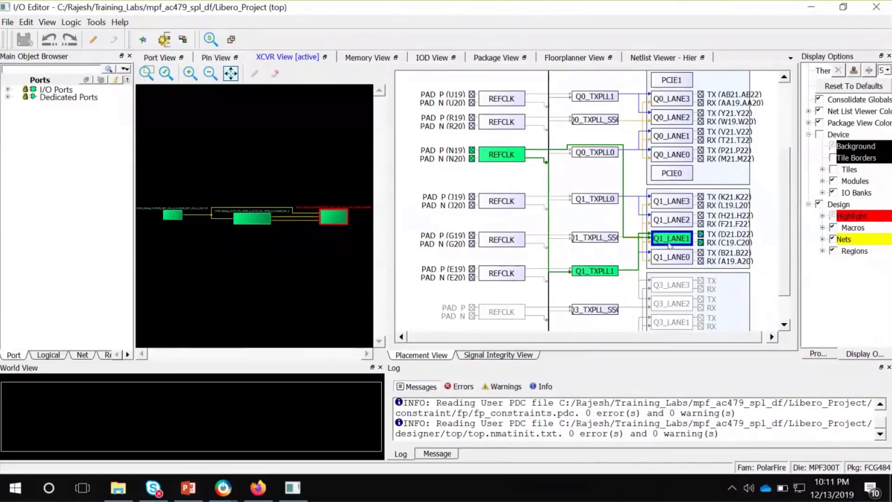
pyautogui.scroll(5, 691, 245)
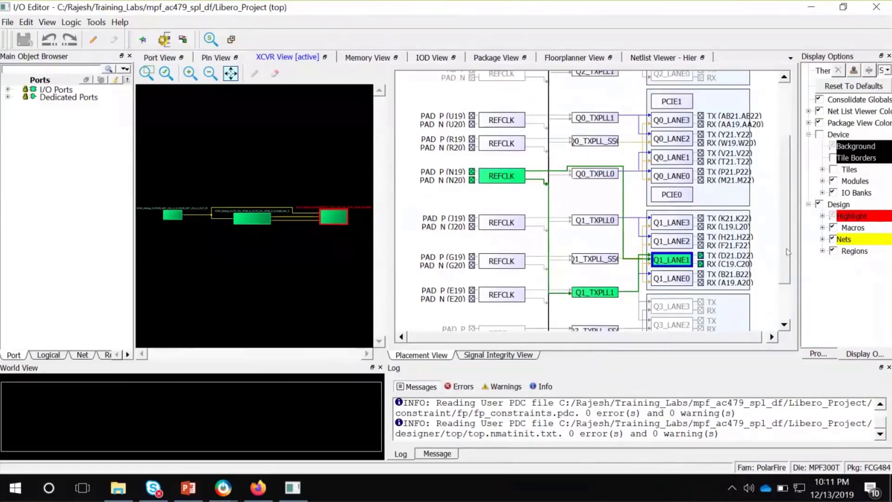
pyautogui.scroll(1, 782, 205)
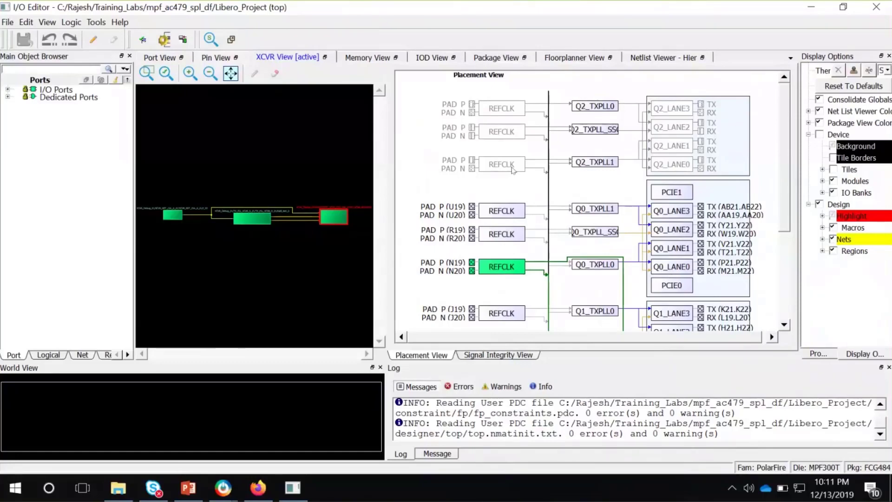
pyautogui.scroll(-1, 768, 208)
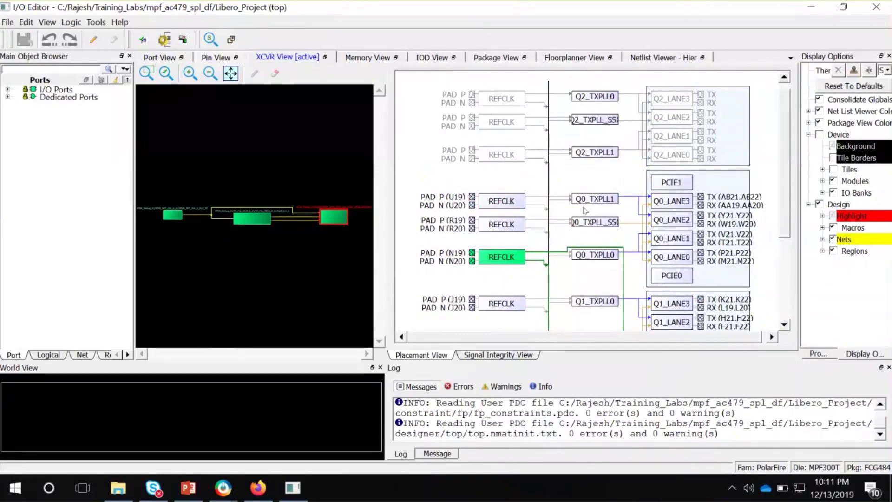
pyautogui.moveTo(784, 200); pyautogui.dragTo(784, 246)
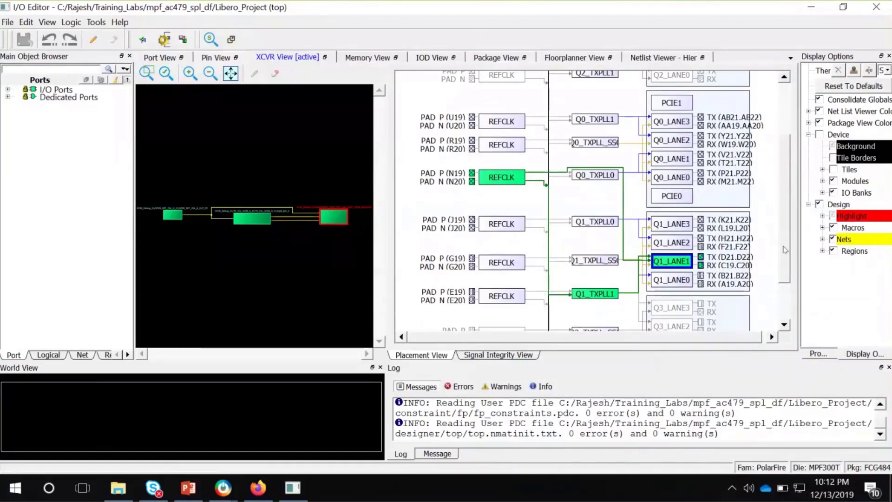
pyautogui.scroll(-3, 785, 250)
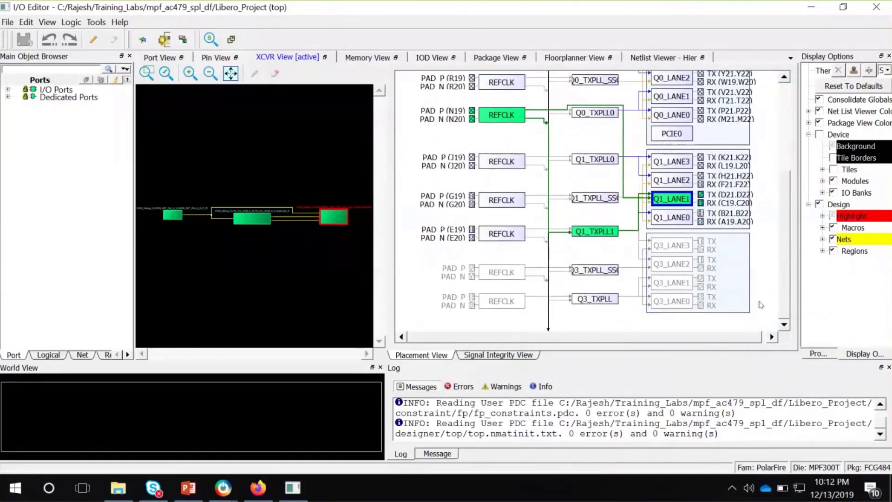
pyautogui.scroll(3, 761, 305)
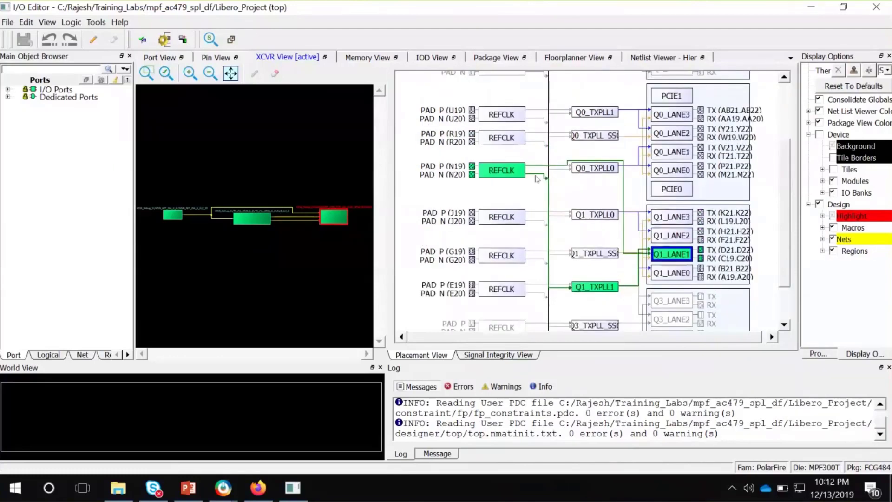
# Move the placed transceiver reference clock from pads N19/N20 to J19/J20 and on to the REFCLK at G19/G20
pyautogui.click(498, 215)
pyautogui.click(498, 255)
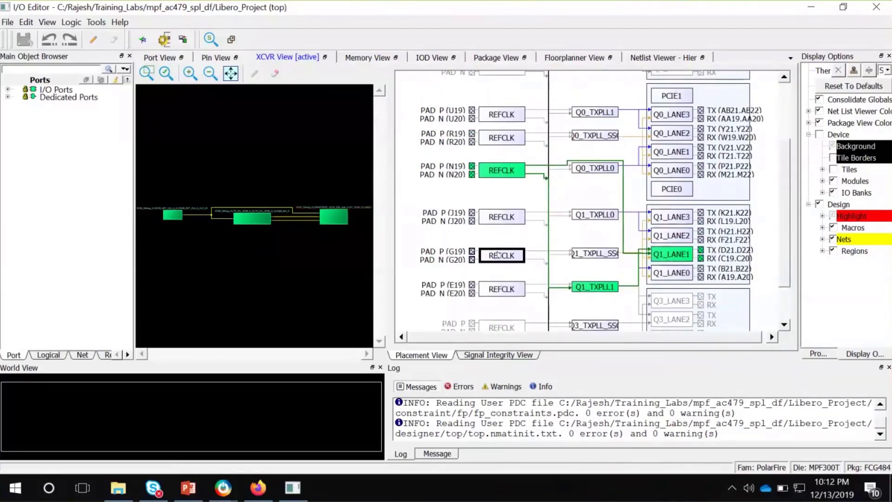
pyautogui.click(500, 176)
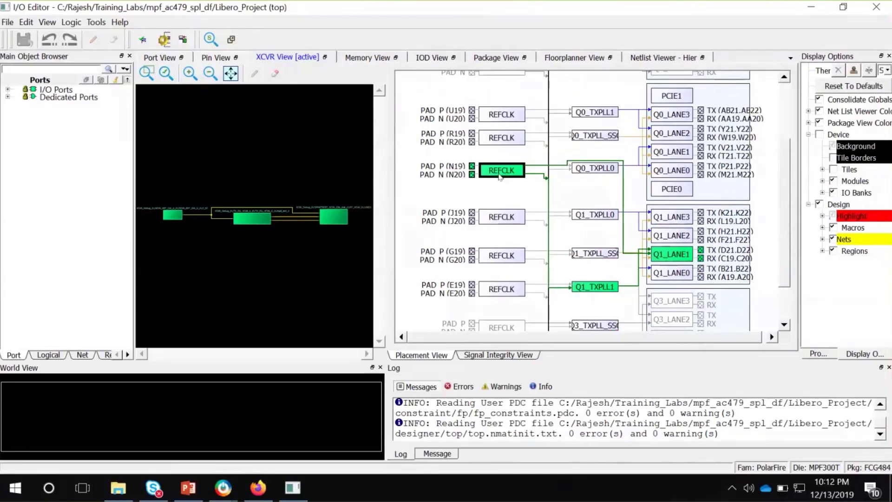
pyautogui.moveTo(499, 177); pyautogui.dragTo(500, 222)
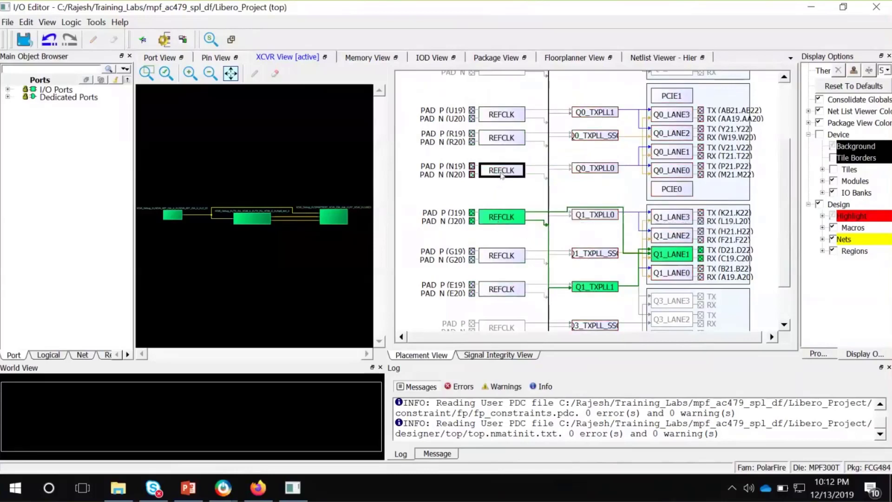
pyautogui.click(503, 221)
pyautogui.moveTo(501, 251); pyautogui.dragTo(502, 255)
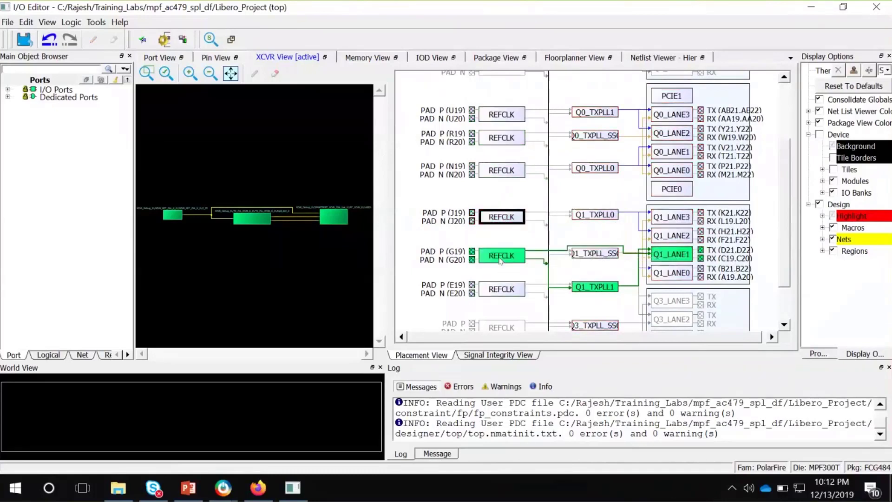
# Review the design in Memory View, IOD View, Package View and Floorplanner View, and return to the Libero project window
pyautogui.click(367, 58)
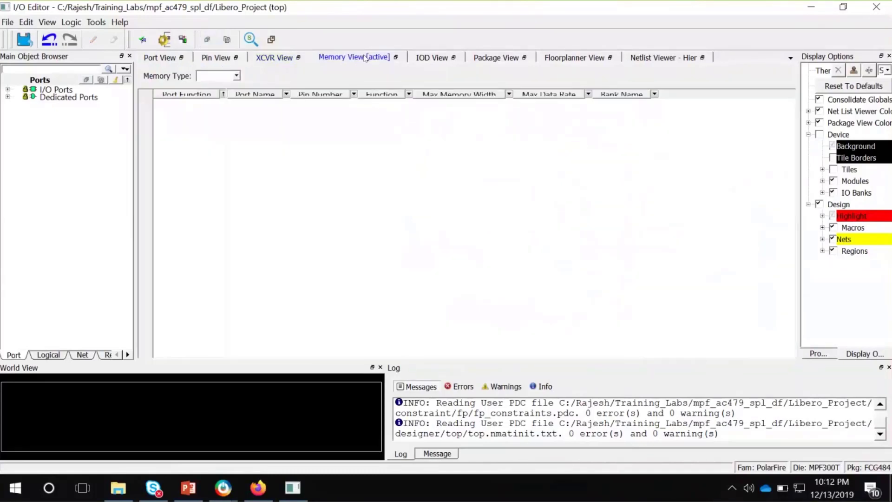
pyautogui.click(422, 58)
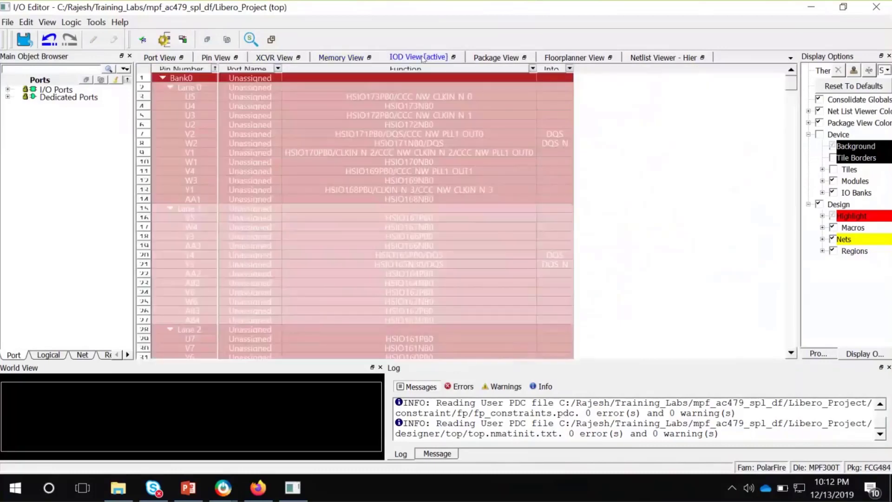
pyautogui.click(486, 58)
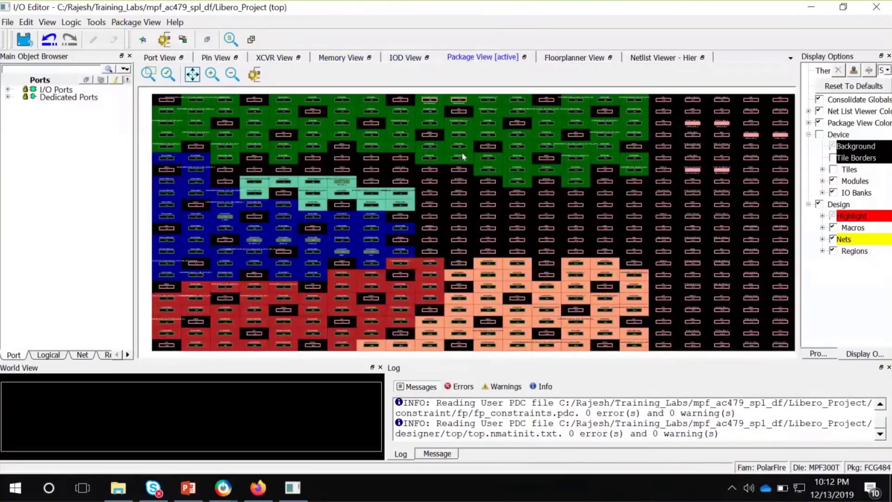
pyautogui.moveTo(462, 157)
pyautogui.click(557, 59)
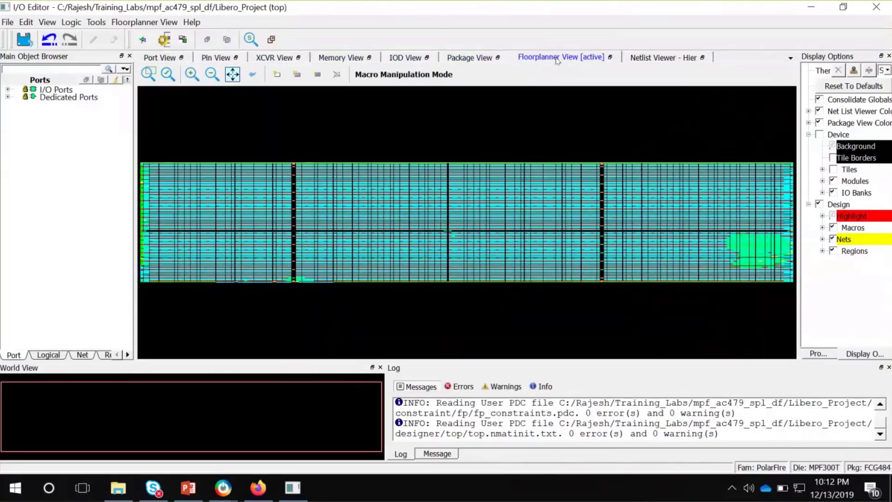
pyautogui.click(233, 485)
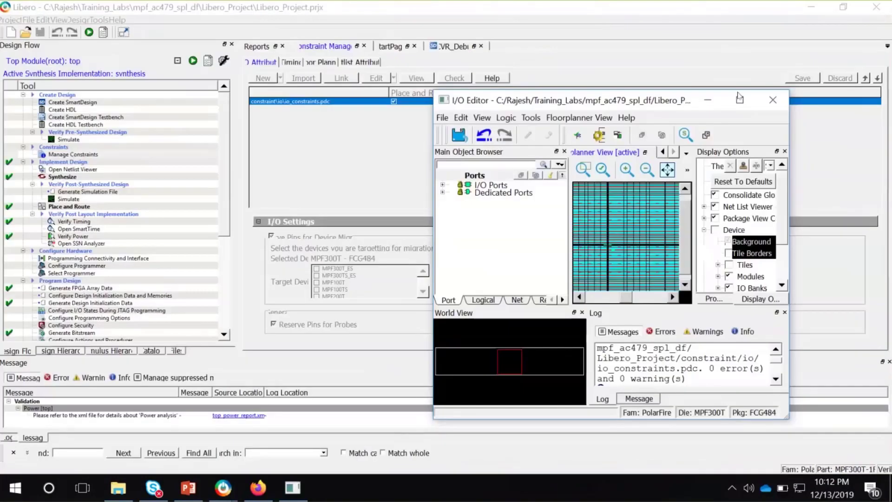
# Close the I/O Editor and ignore its uncommitted changes
pyautogui.click(292, 487)
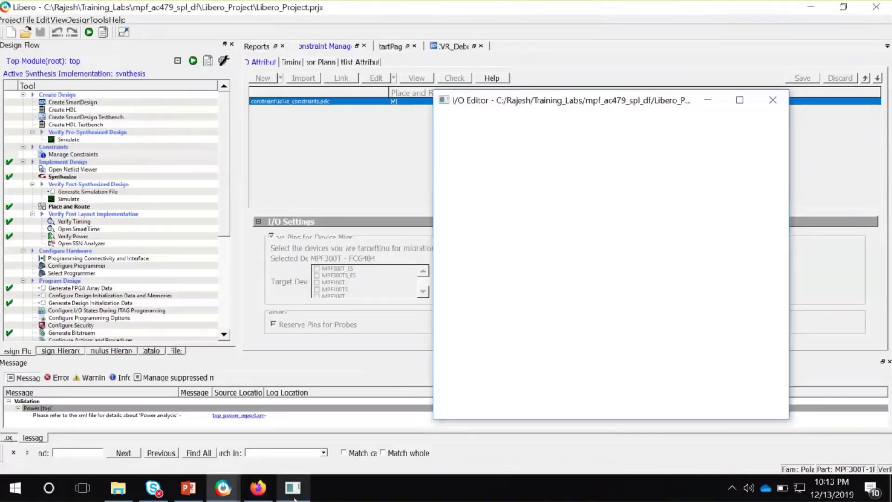
pyautogui.click(772, 107)
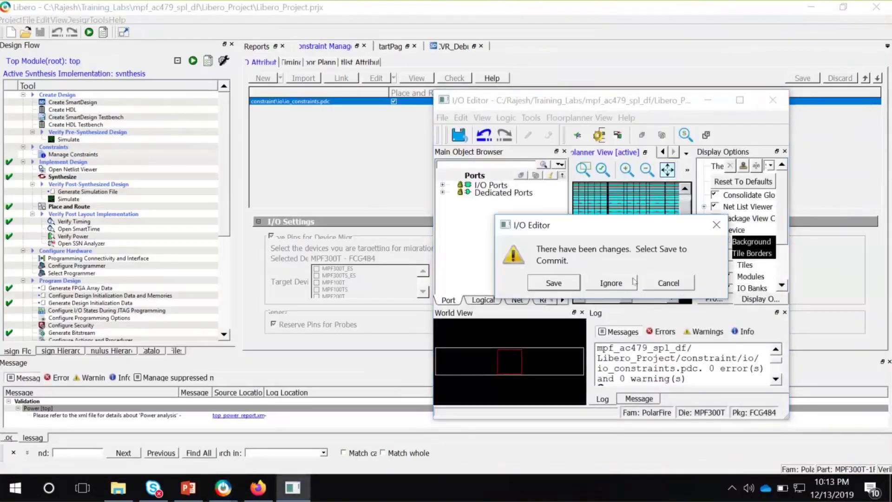
pyautogui.click(612, 283)
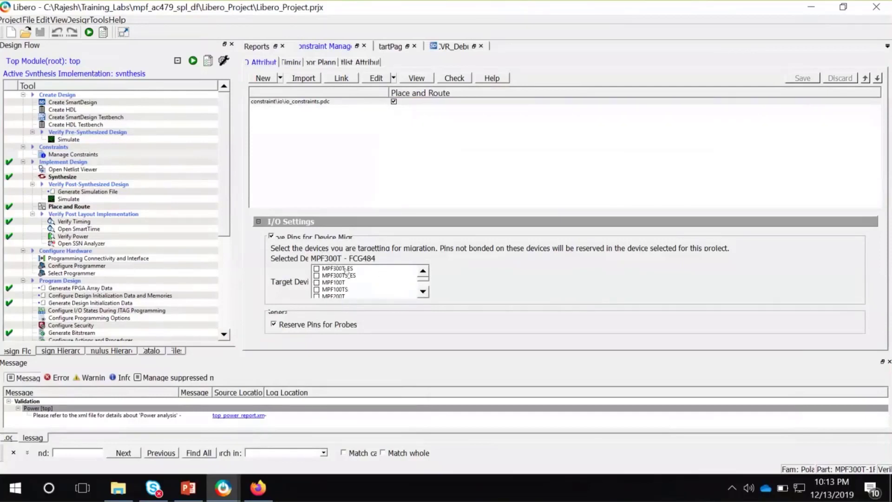
# Review the target devices offered for pin reservation in the I/O settings, including MPF100T and MPF200T, without enabling any
pyautogui.click(424, 292)
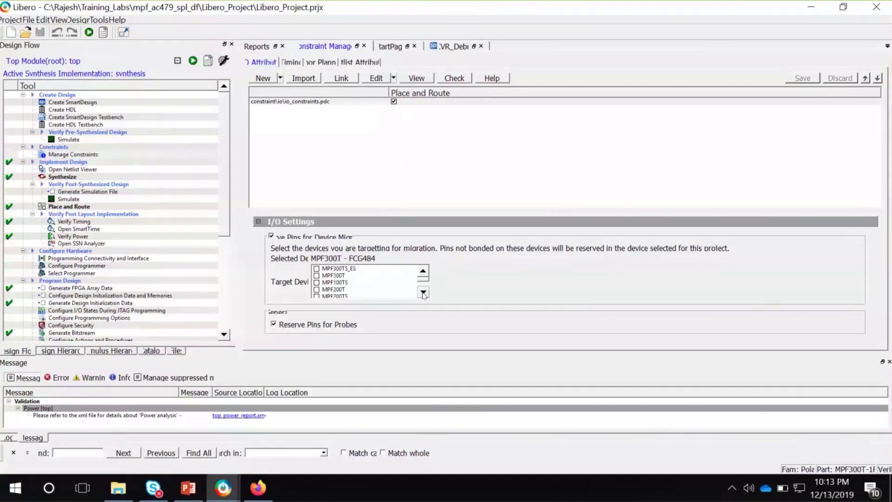
pyautogui.click(423, 293)
pyautogui.click(423, 292)
pyautogui.click(423, 292)
pyautogui.click(423, 292)
pyautogui.click(423, 292)
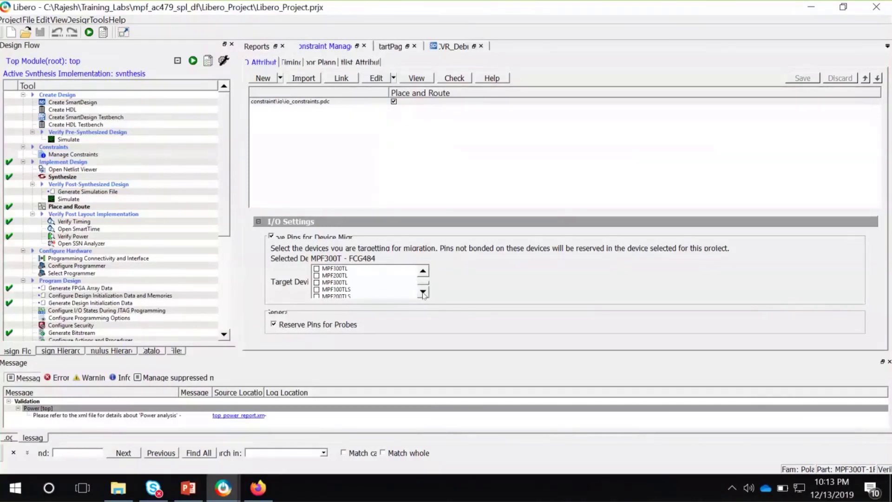
pyautogui.click(423, 292)
pyautogui.click(424, 292)
pyautogui.moveTo(425, 288); pyautogui.dragTo(424, 275)
pyautogui.click(339, 283)
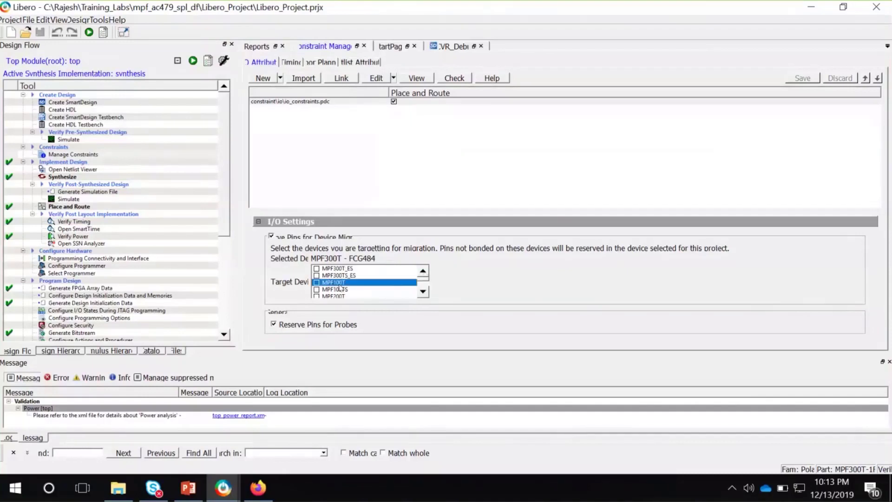
pyautogui.click(425, 294)
pyautogui.click(425, 294)
pyautogui.click(425, 294)
pyautogui.click(424, 294)
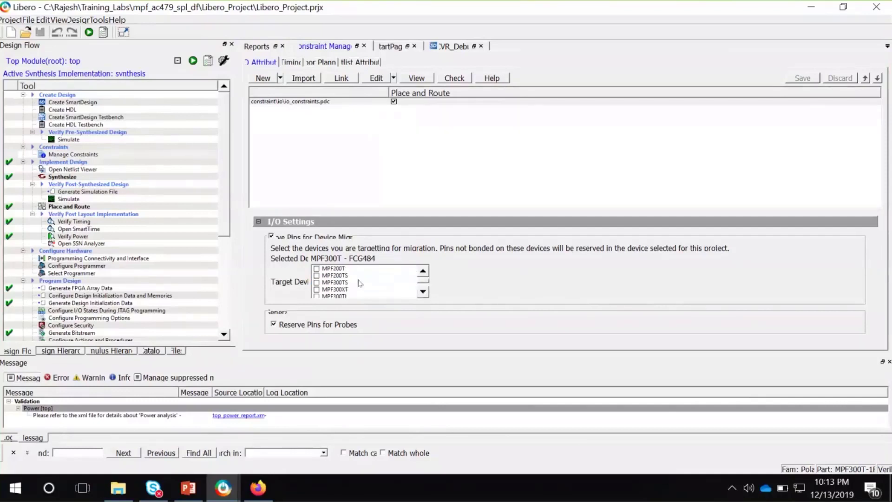
pyautogui.click(338, 269)
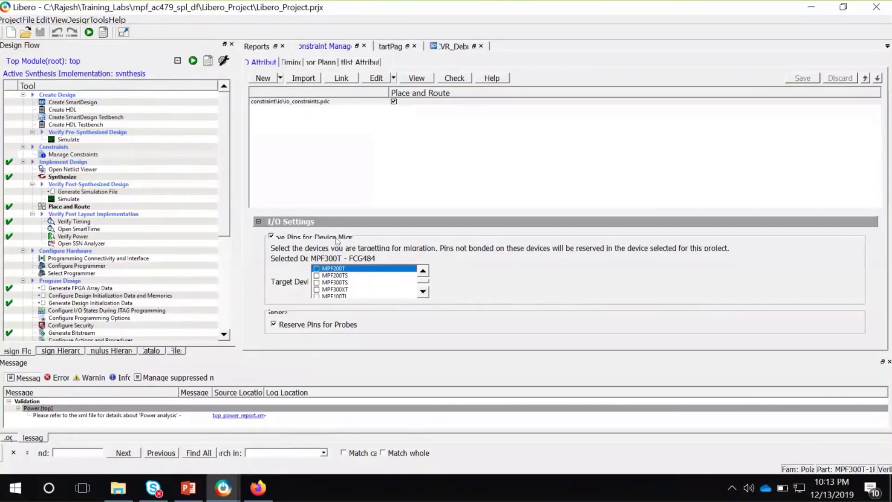
# Review the derived, user and auto-generated timing constraint files and their associations with synthesis, place and route, and timing verification
pyautogui.click(290, 62)
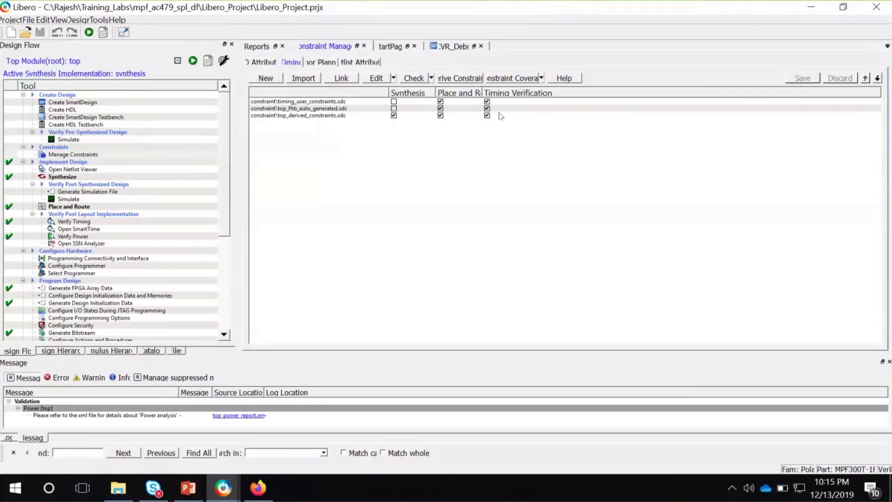
pyautogui.click(398, 116)
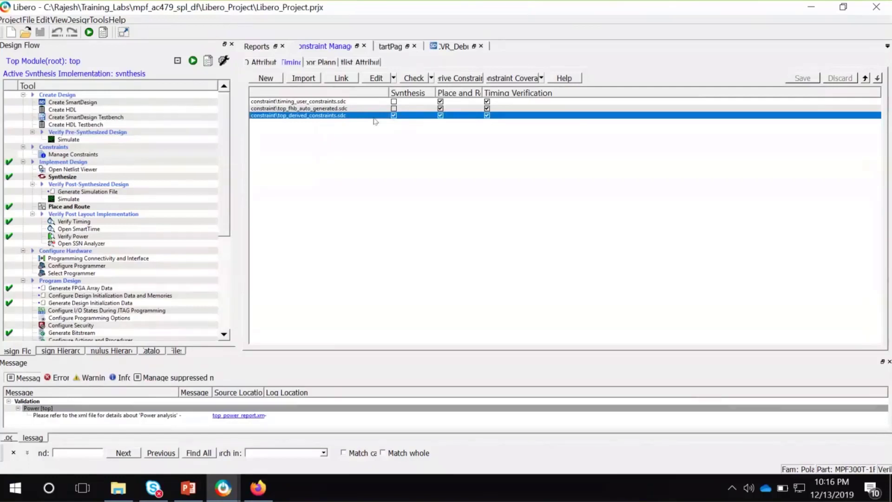
pyautogui.click(346, 102)
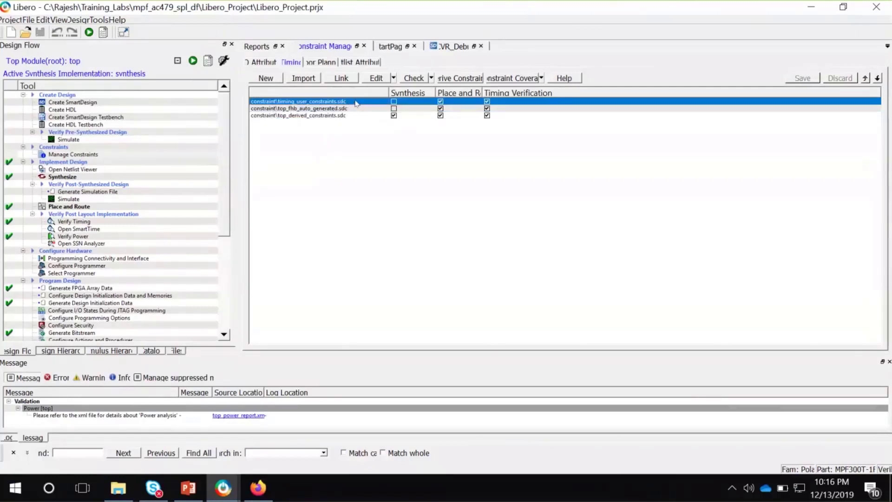
pyautogui.moveTo(357, 103)
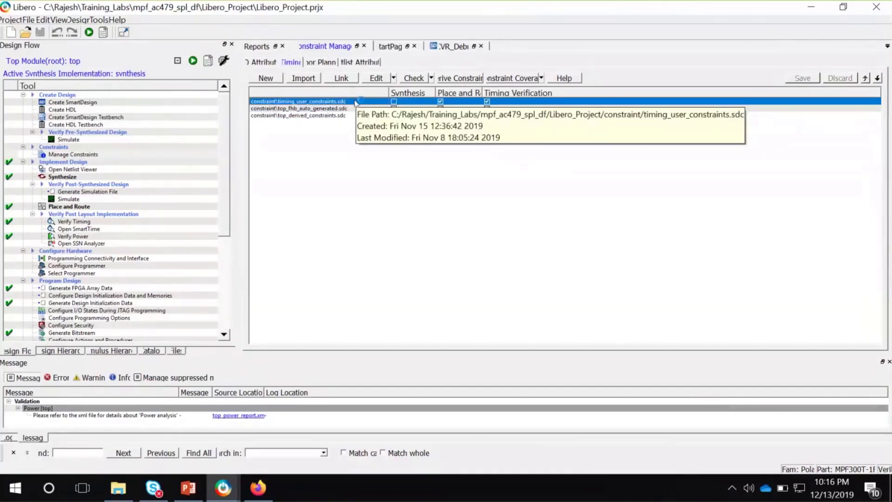
pyautogui.click(352, 108)
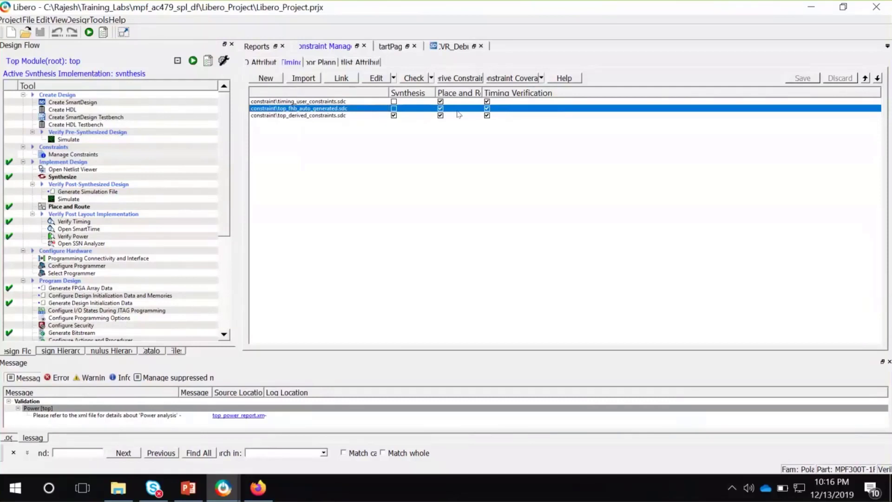
# Open the floorplan constraints for editing in Chip Planner and highlight the top-level Primitives in the logical hierarchy
pyautogui.click(320, 63)
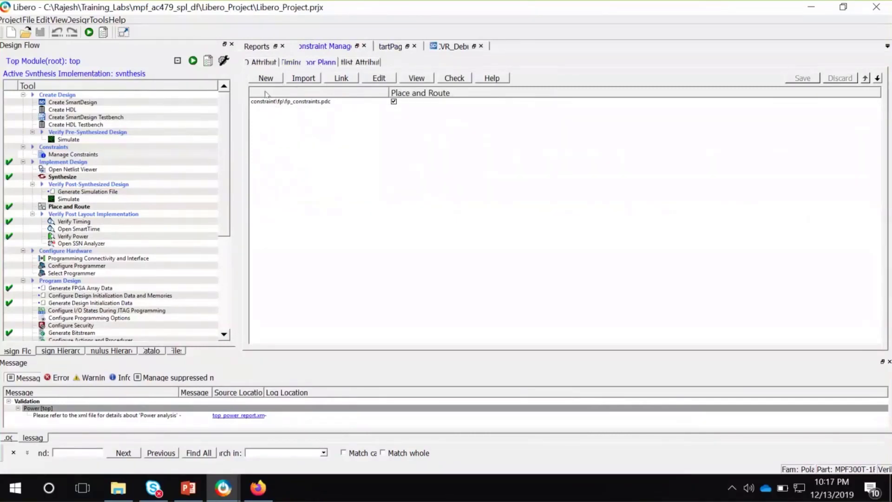
pyautogui.click(380, 78)
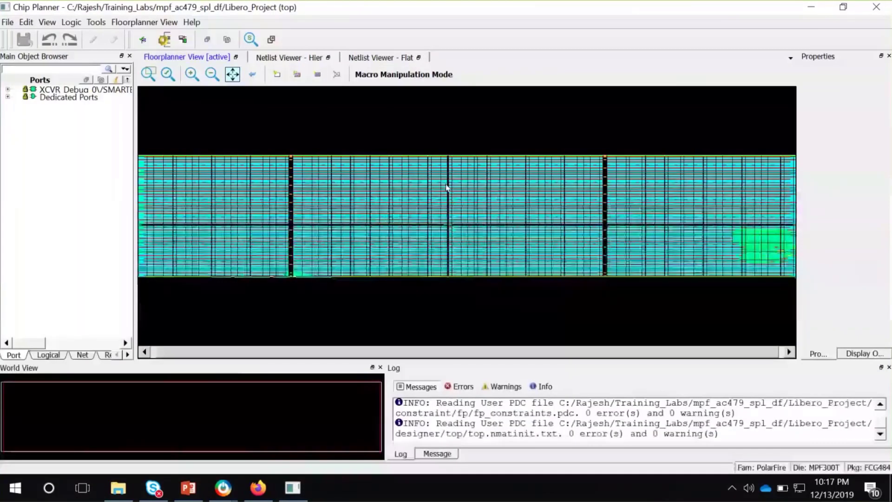
pyautogui.click(47, 355)
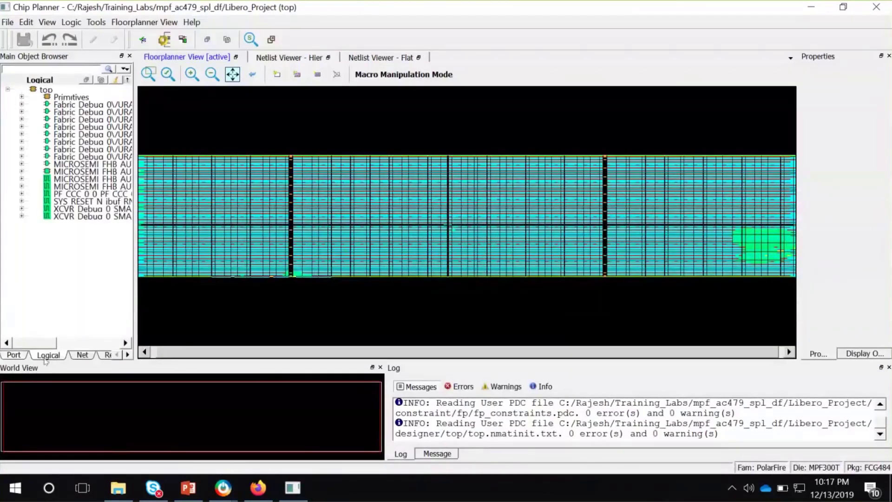
pyautogui.click(62, 98)
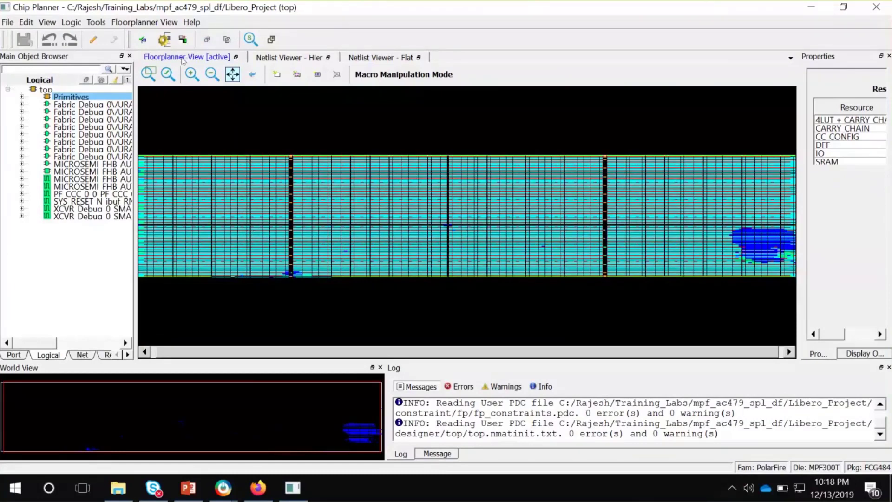
# Examine the fabric cells near the die's left edge and the highlighted primitives near its right edge in the Floorplanner View
pyautogui.click(149, 74)
pyautogui.moveTo(160, 176); pyautogui.dragTo(209, 212)
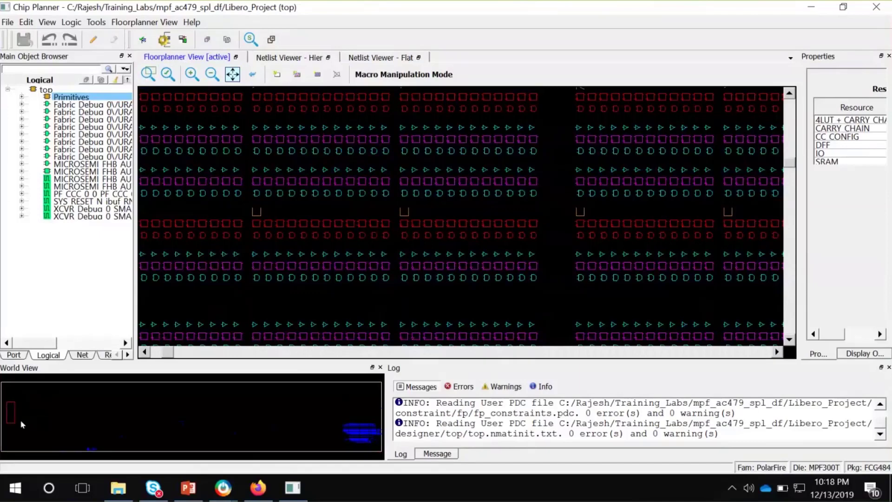
pyautogui.moveTo(10, 414); pyautogui.dragTo(353, 435)
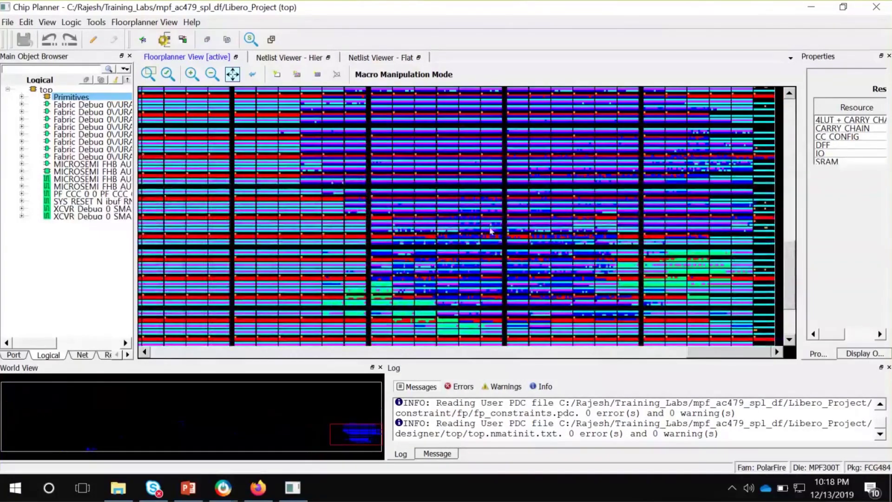
pyautogui.moveTo(404, 150); pyautogui.dragTo(514, 216)
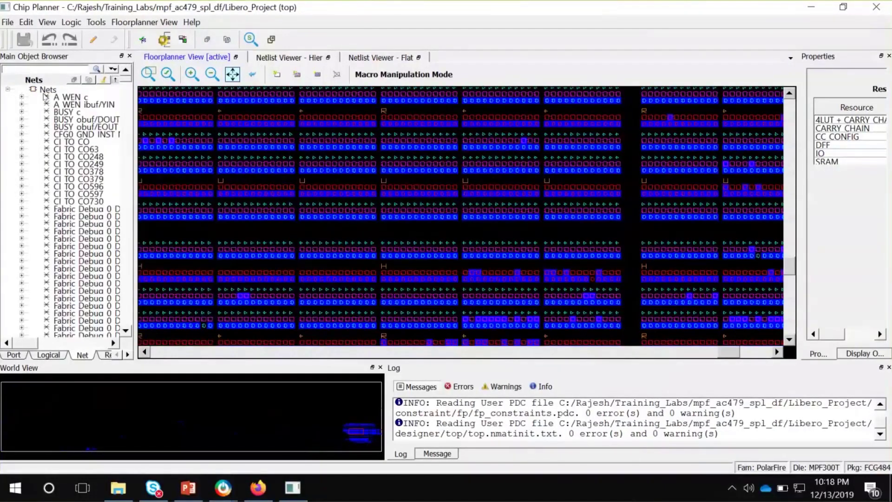
# Highlight all nets of the design and examine their connections across the whole die
pyautogui.click(46, 97)
pyautogui.click(47, 90)
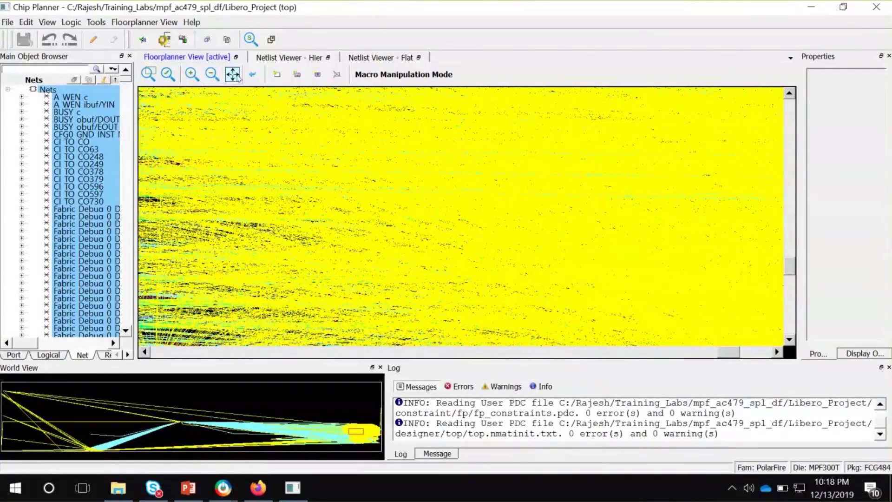
pyautogui.click(233, 74)
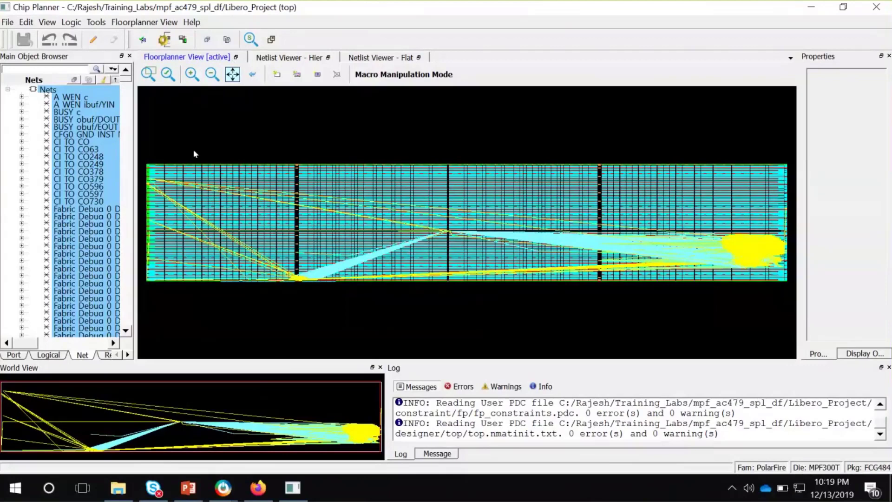
# Highlight the Primitives again in the logical hierarchy and inspect the unused fabric cells in the left part of the die
pyautogui.click(179, 109)
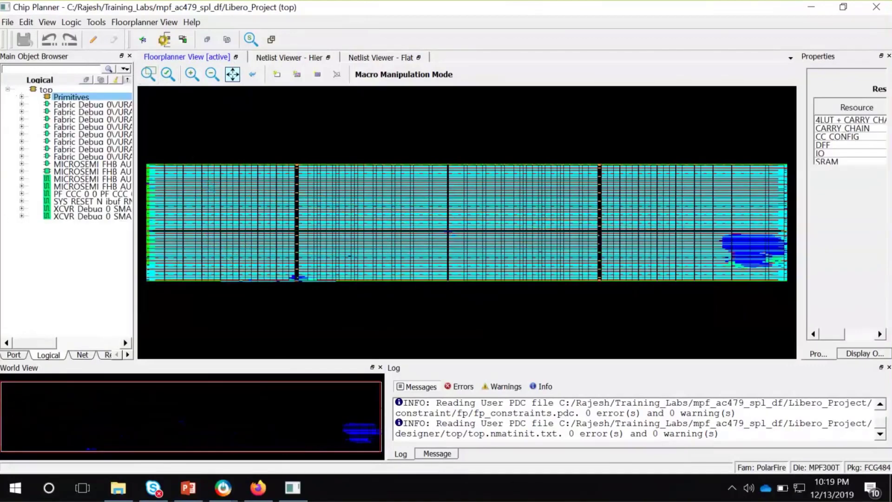
pyautogui.moveTo(175, 191); pyautogui.dragTo(263, 239)
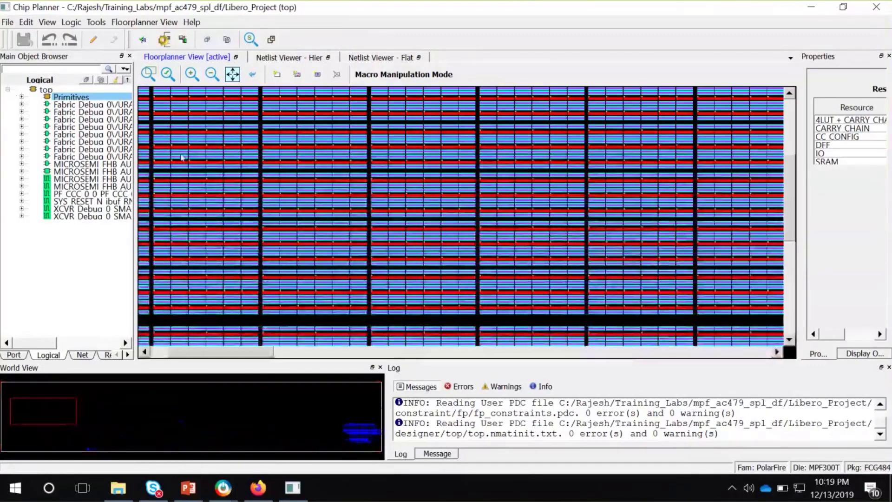
pyautogui.moveTo(199, 153); pyautogui.dragTo(252, 193)
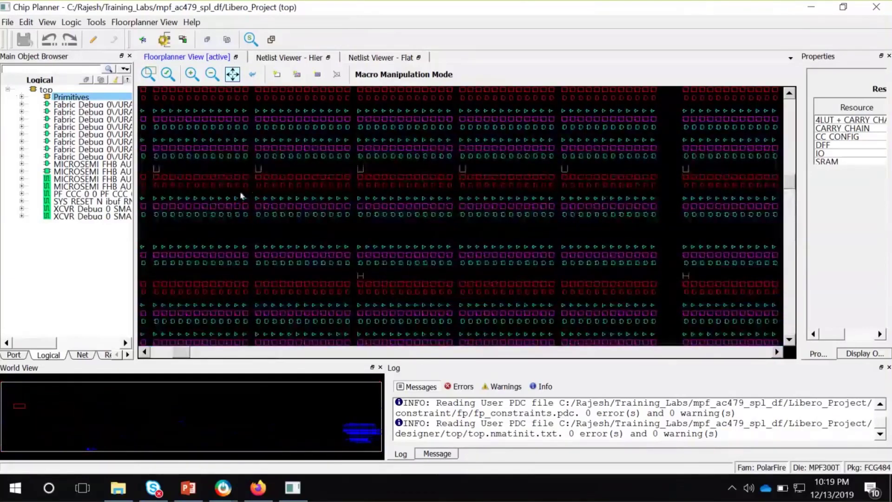
# Create an exclusive region around one cluster of unused logic cells in the left part of the die
pyautogui.click(134, 23)
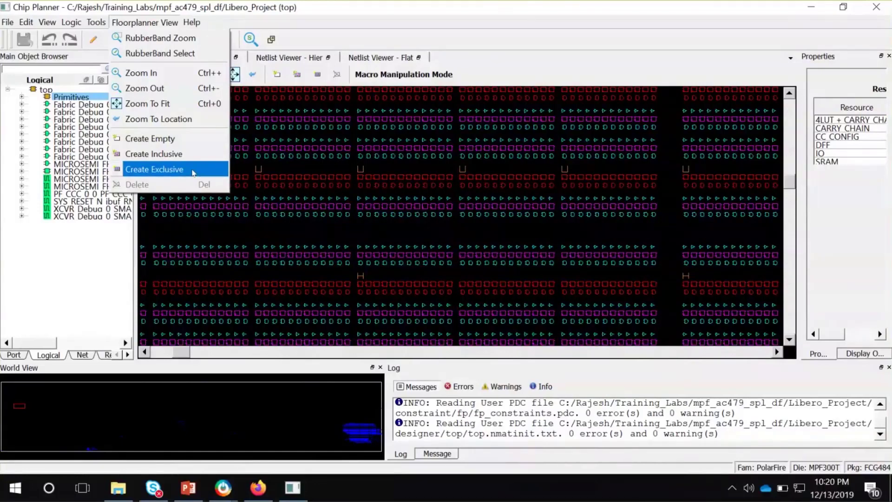
pyautogui.click(193, 171)
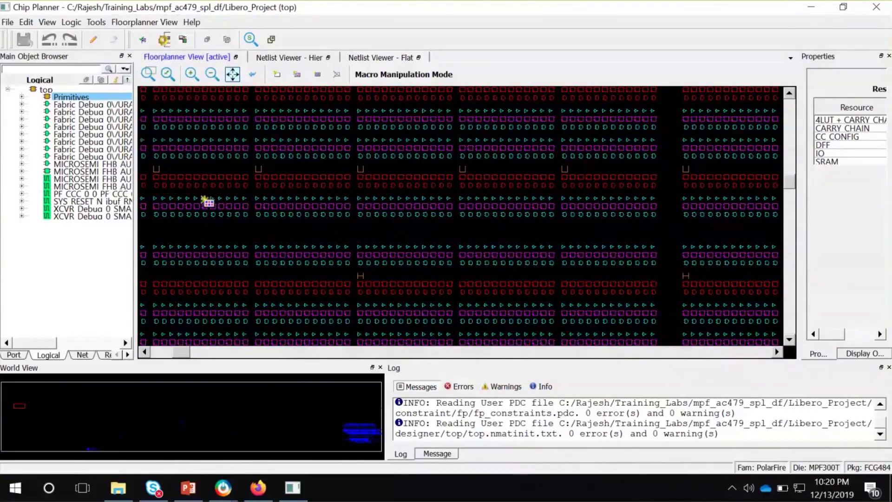
pyautogui.moveTo(163, 172); pyautogui.dragTo(229, 212)
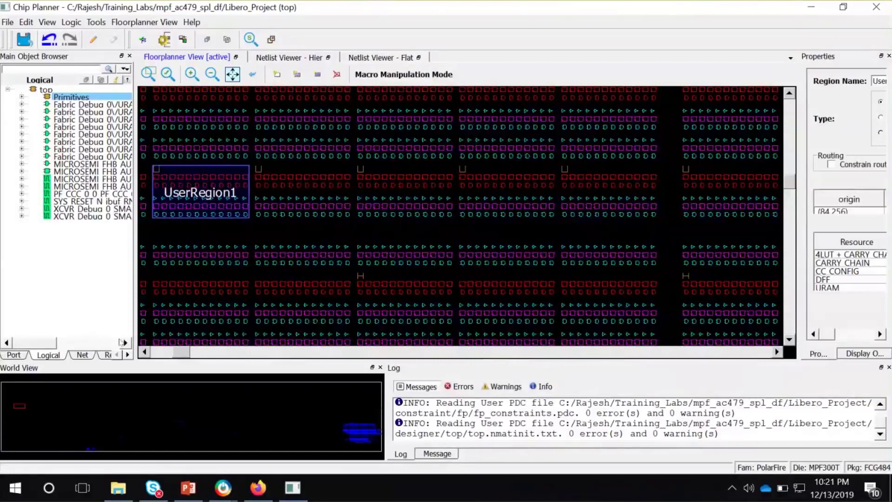
# Locate the new user region in the region list and use one of its context commands
pyautogui.click(82, 355)
pyautogui.click(106, 355)
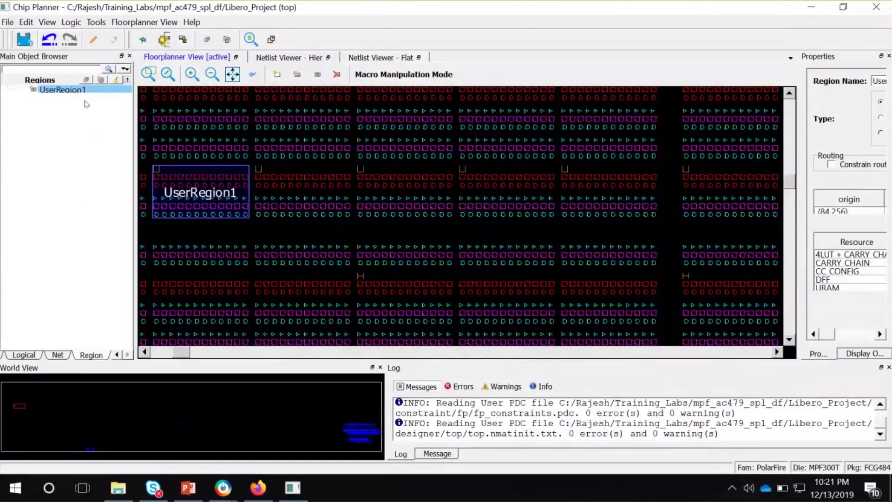
pyautogui.rightClick(74, 90)
pyautogui.click(94, 123)
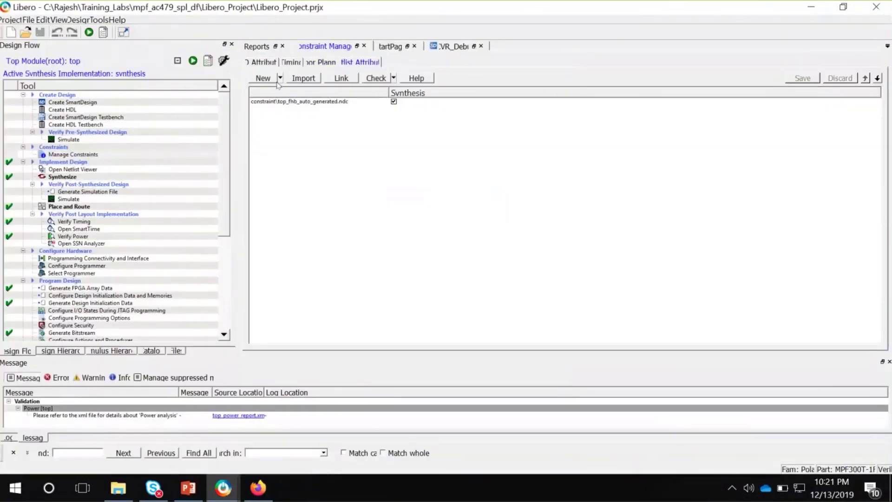
# Check the new netlist constraint types, review the set_preserve and auto_instantiate_fhb commands in top_fhb_auto_generated.ndc, and close the file
pyautogui.click(279, 79)
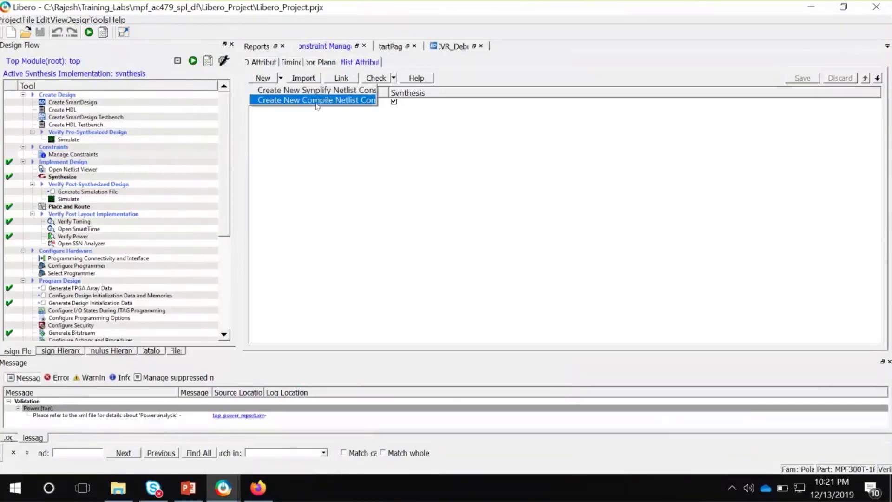
pyautogui.click(368, 93)
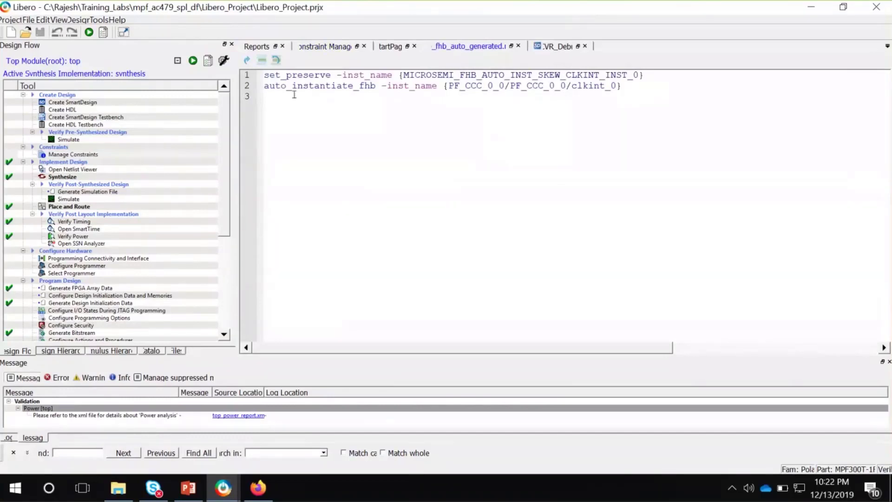
pyautogui.doubleClick(327, 75)
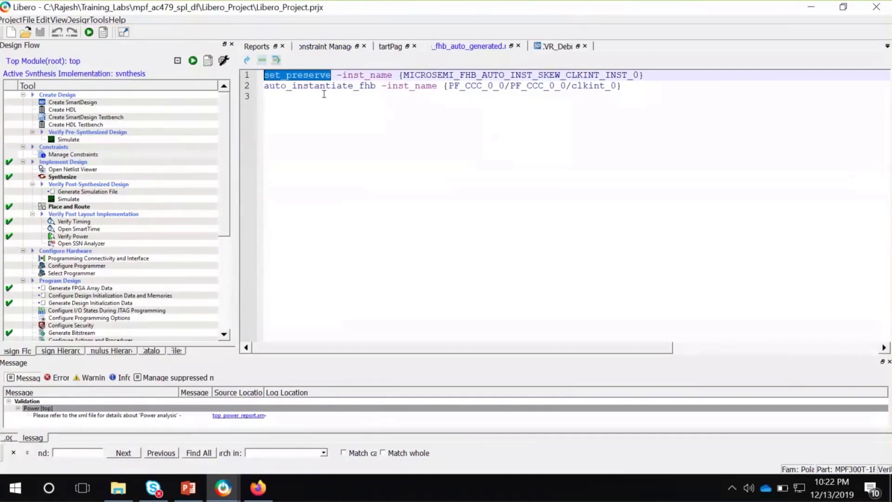
pyautogui.doubleClick(371, 75)
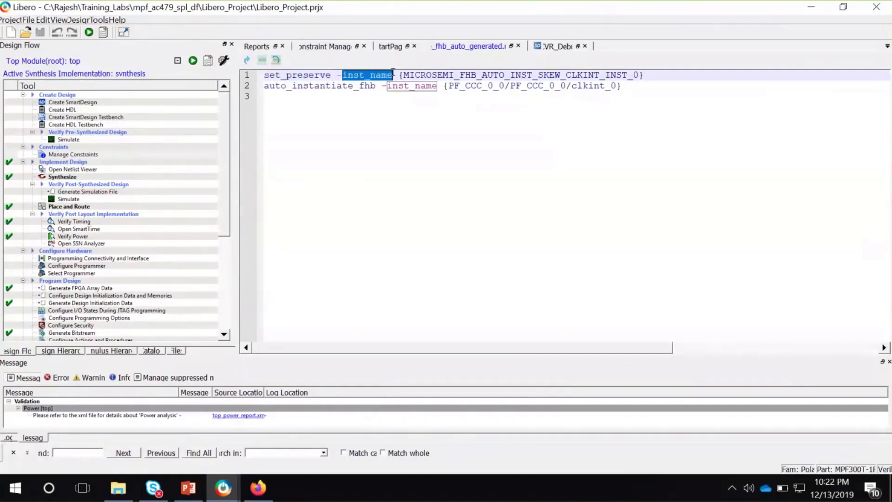
pyautogui.click(518, 46)
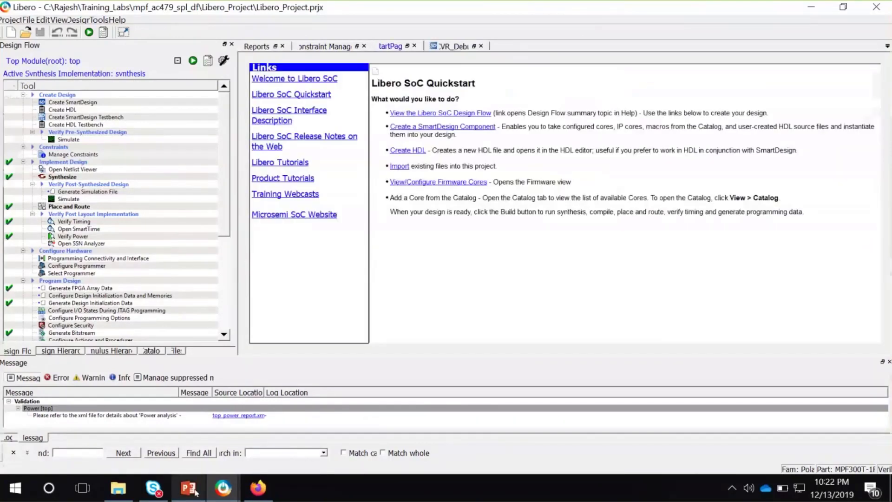